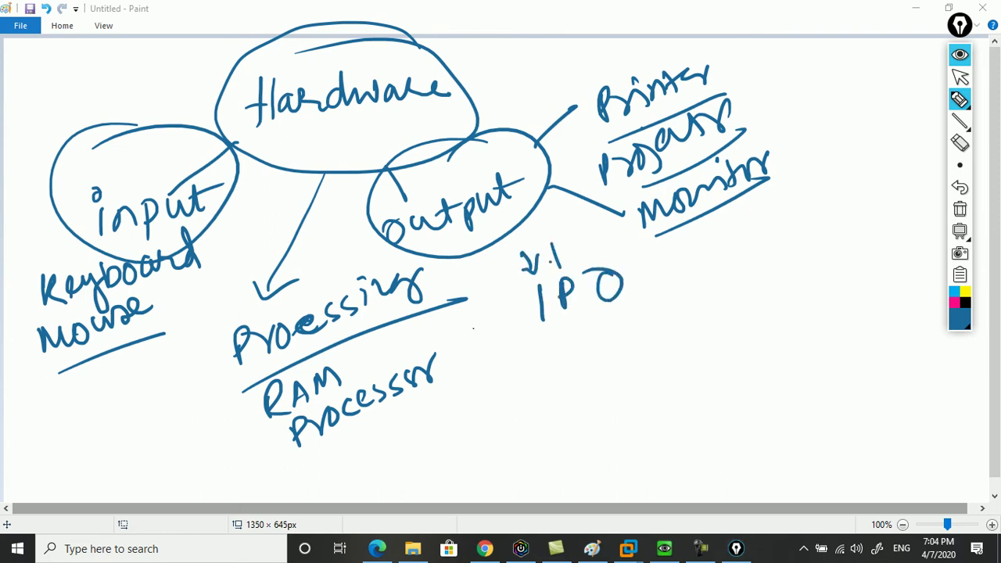
Step: Circle the letters IPO in the hardware diagram and draw a vertical divider line beside the whole diagram
{"action": "mouse_move", "coordinate": [500, 206]}
{"action": "left_mouse_down"}
{"action": "mouse_move", "coordinate": [470, 225]}
{"action": "mouse_move", "coordinate": [625, 197]}
{"action": "left_mouse_up"}
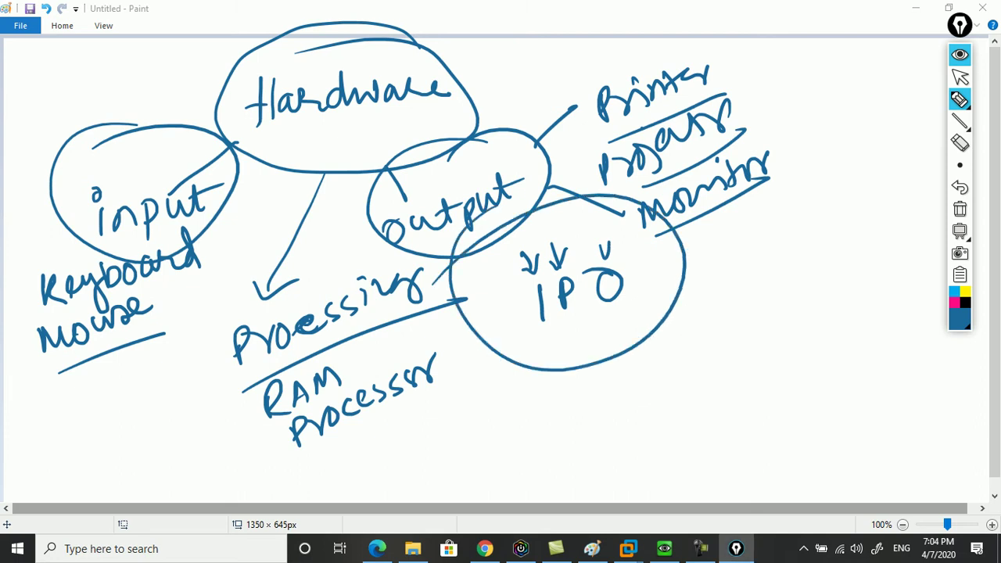
{"action": "left_click_drag", "start_coordinate": [777, 26], "coordinate": [781, 442]}
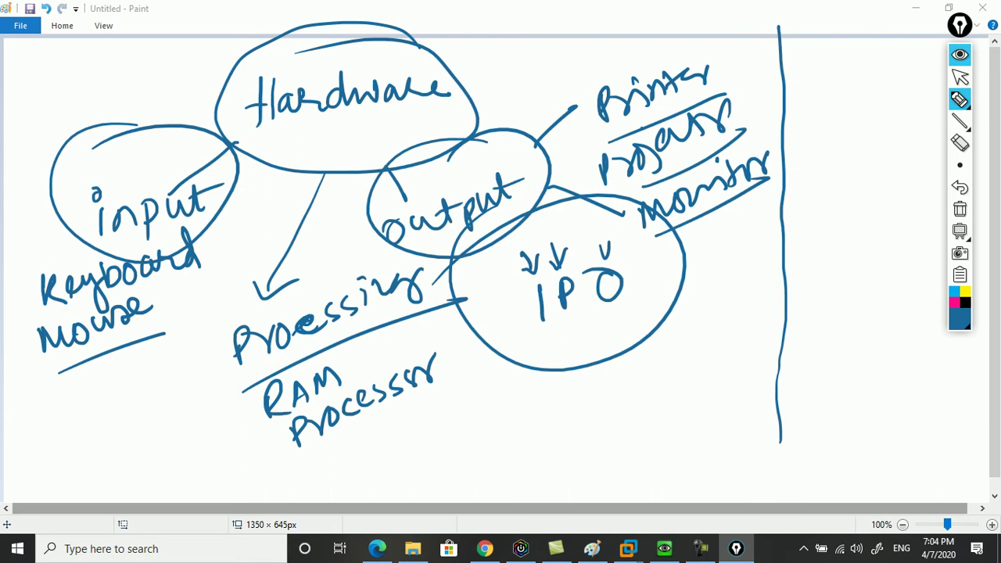
Step: Hide the ink annotations so that only the blank canvas shows
{"action": "left_click", "coordinate": [960, 54]}
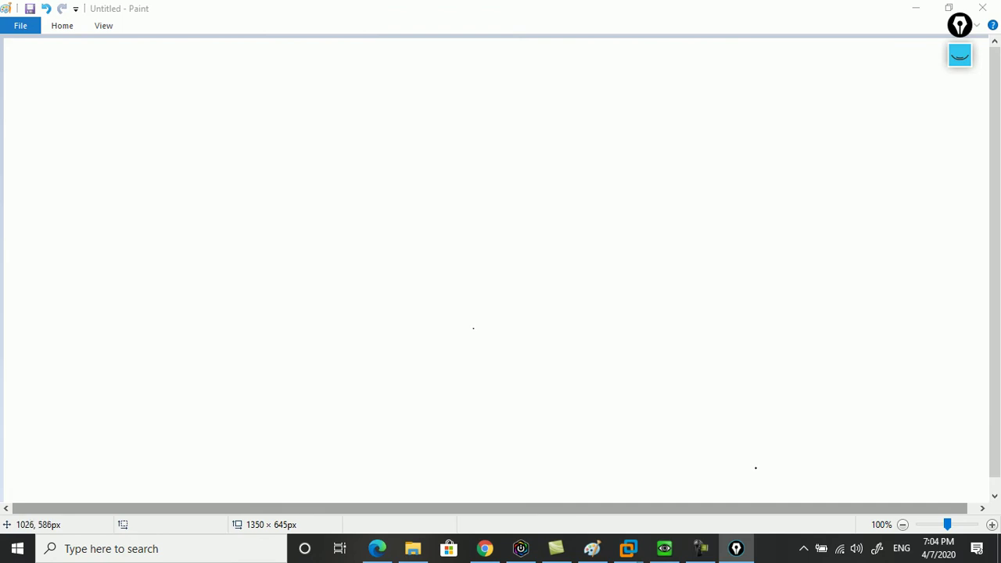
{"action": "left_click", "coordinate": [960, 54]}
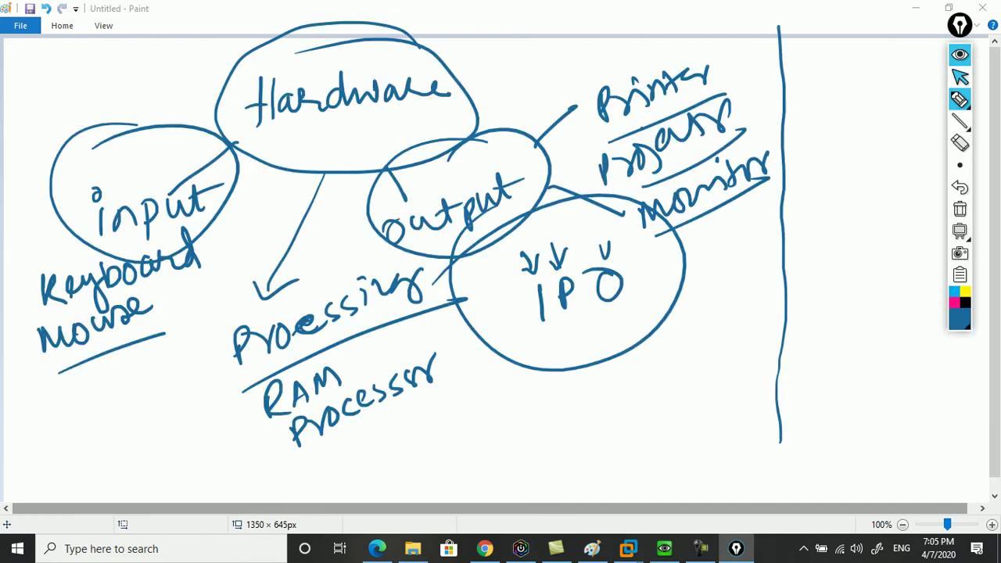
{"action": "left_click", "coordinate": [959, 54]}
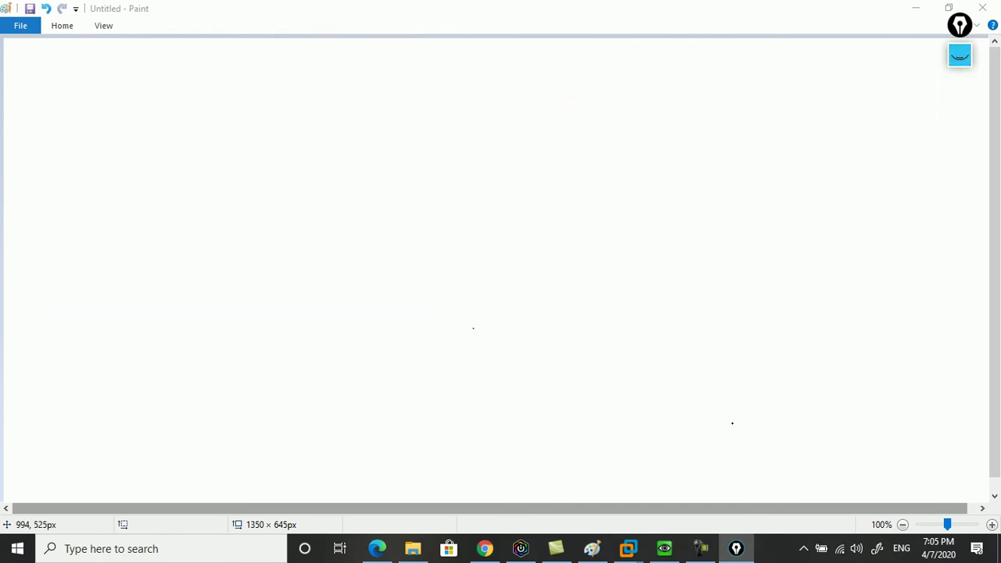
Step: Switch to the QEMU virtual machine and review the numbered list of Run commands in its Notepad note
{"action": "left_click", "coordinate": [663, 548]}
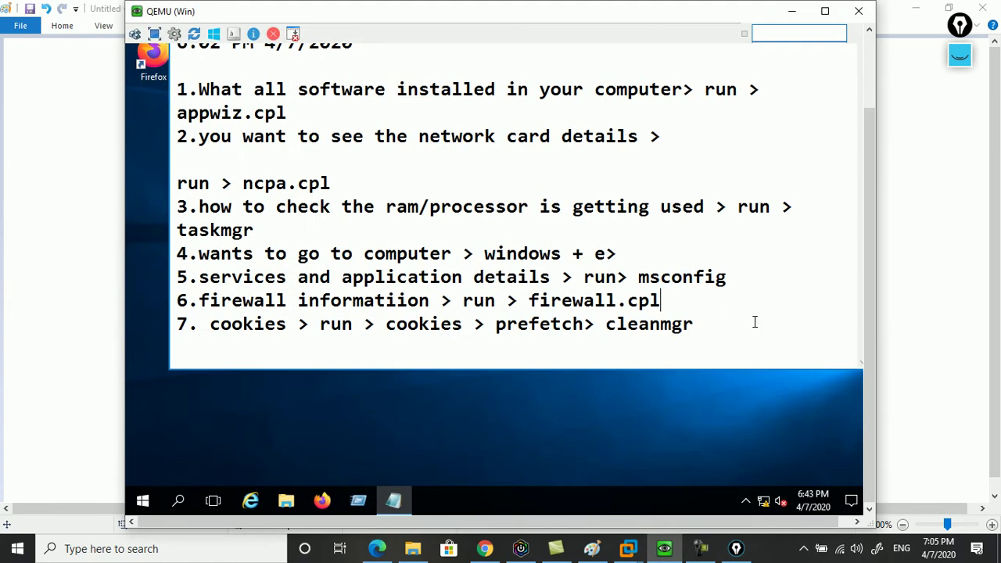
{"action": "scroll", "coordinate": [860, 328], "scroll_direction": "up", "scroll_amount": 2}
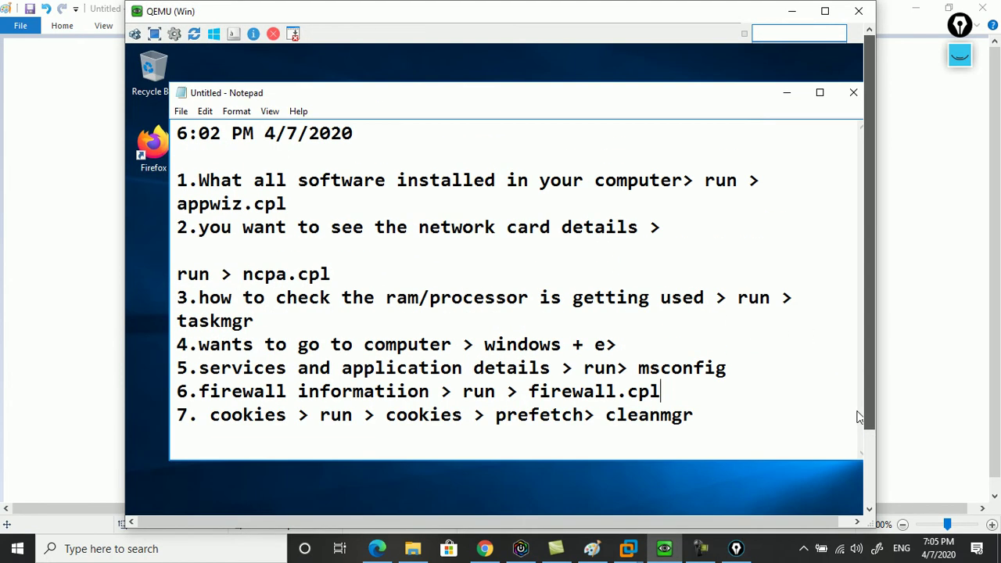
{"action": "scroll", "coordinate": [859, 416], "scroll_direction": "down", "scroll_amount": 2}
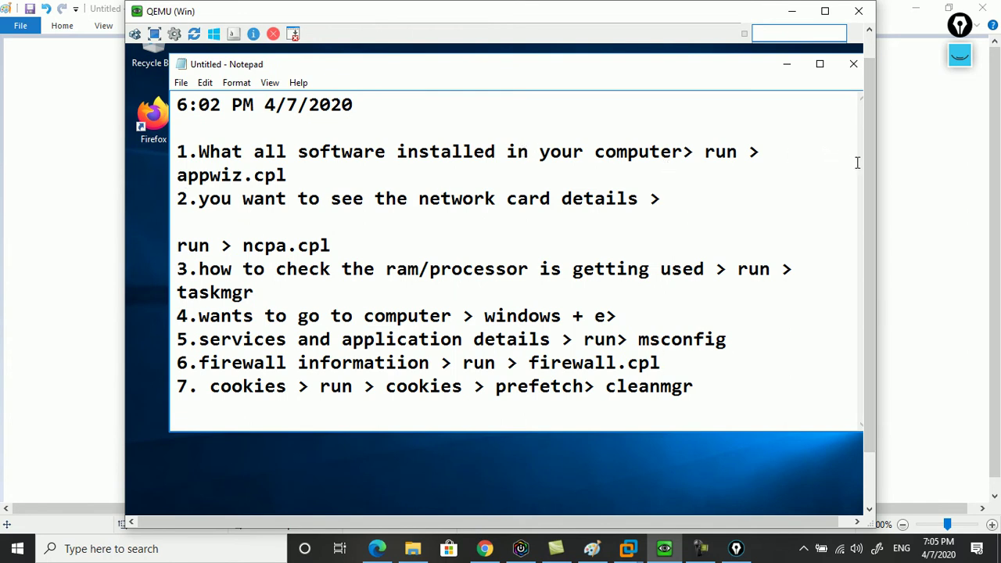
{"action": "scroll", "coordinate": [625, 274], "scroll_direction": "down", "scroll_amount": 4}
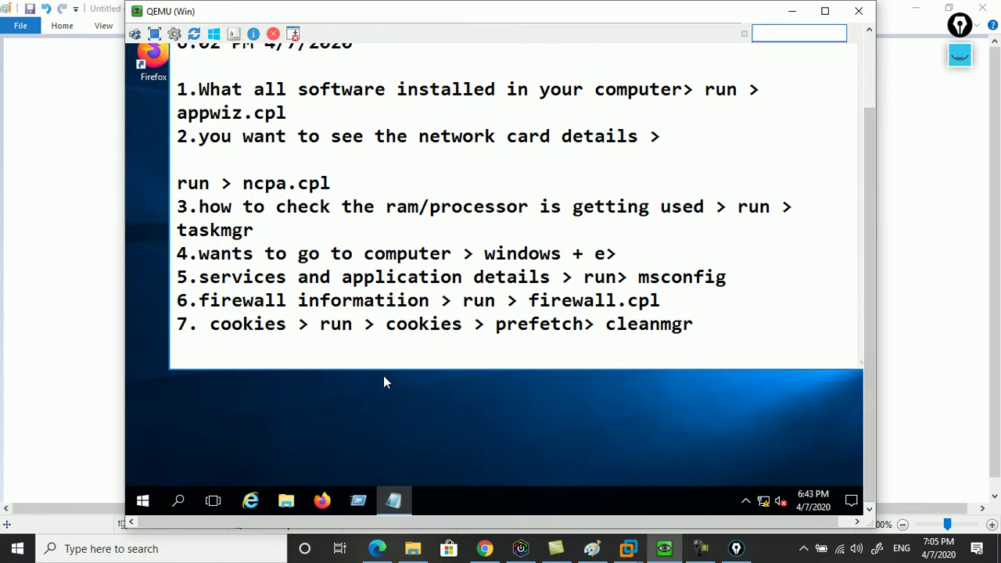
Step: Run appwiz.cpl in the virtual machine, review the installed programs, and close the Programs and Features window
{"action": "left_click", "coordinate": [357, 502]}
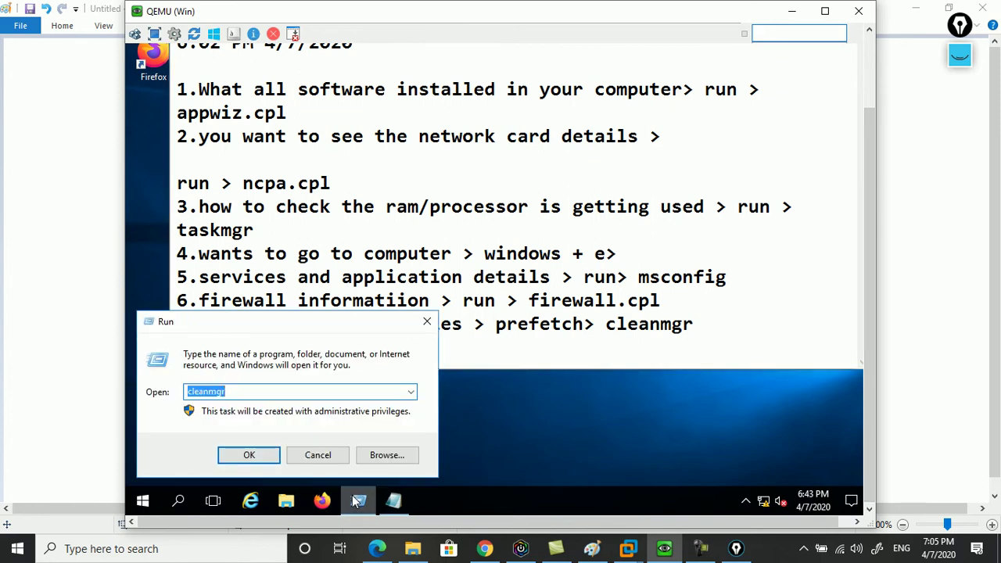
{"action": "type", "text": "appw"}
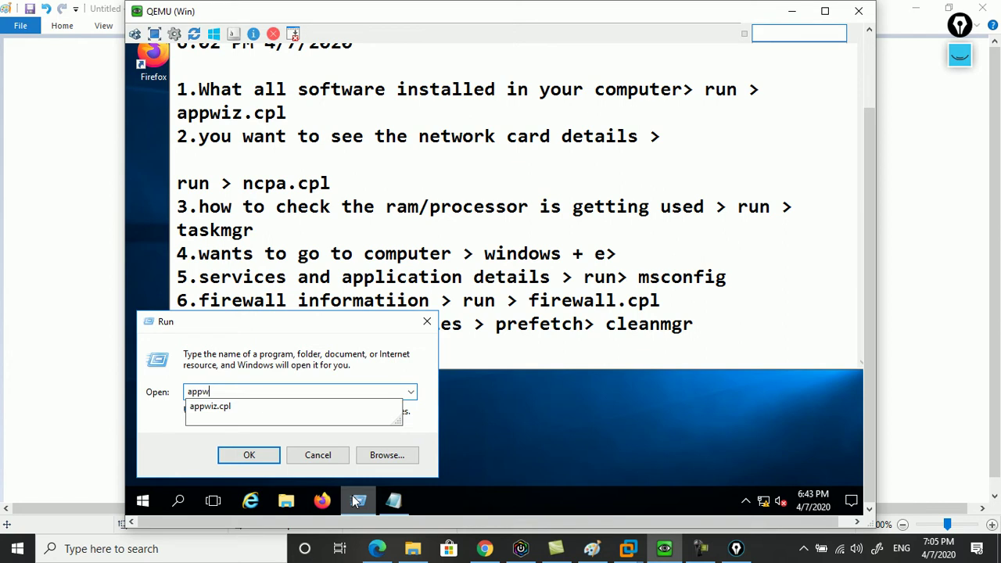
{"action": "type", "text": "iz.cpl"}
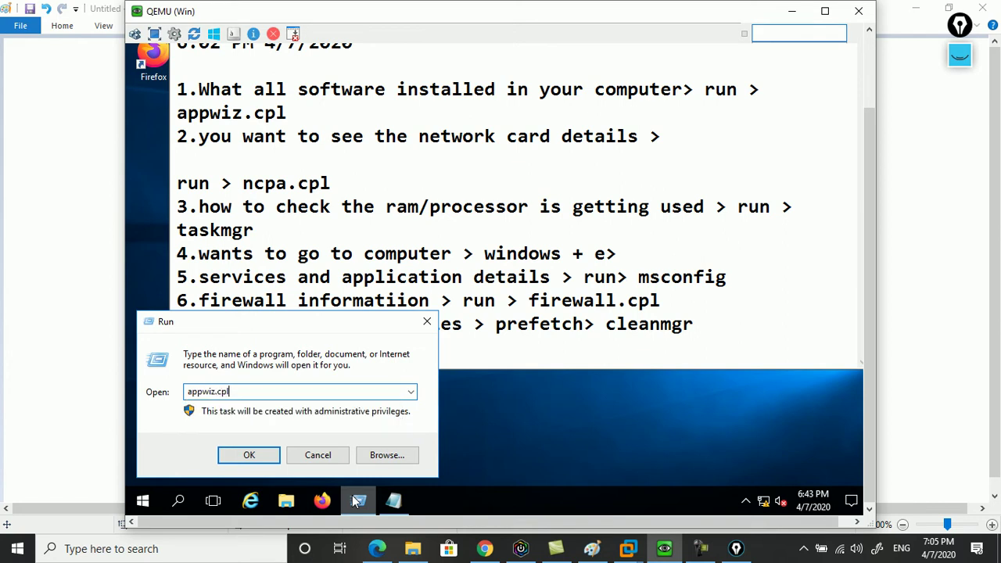
{"action": "key", "text": "Return"}
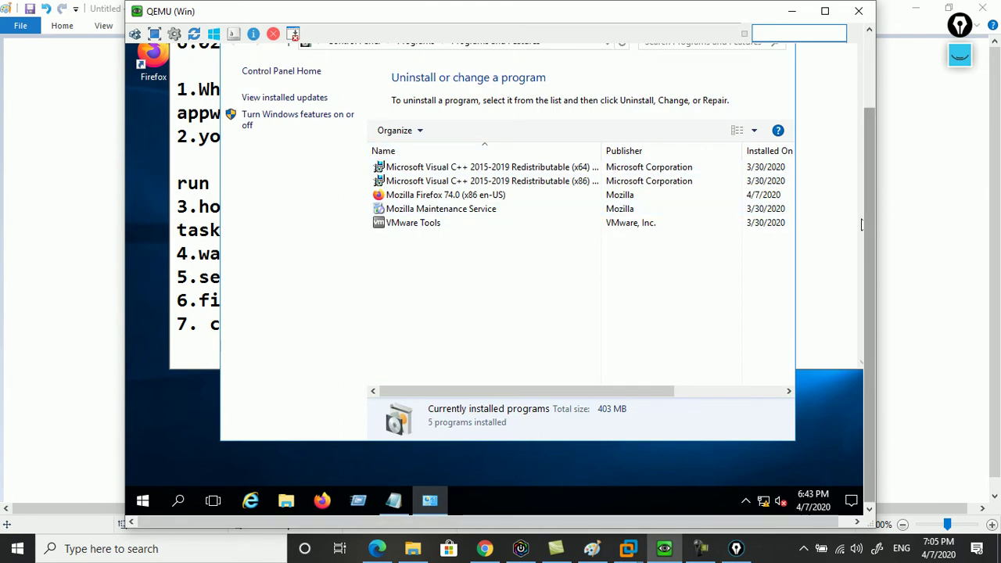
{"action": "scroll", "coordinate": [861, 311], "scroll_direction": "up", "scroll_amount": 3}
{"action": "left_click", "coordinate": [778, 104]}
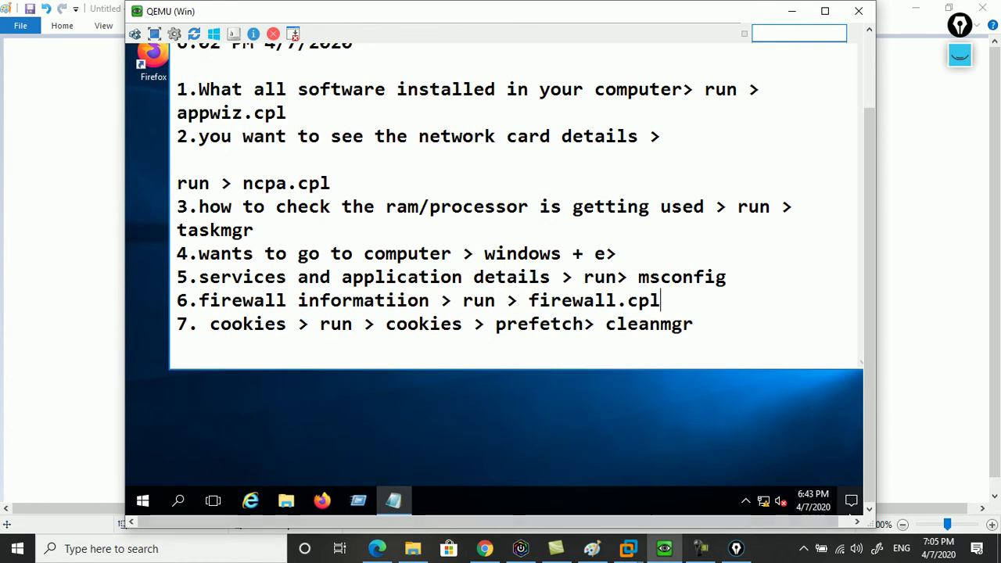
Step: Run ncpa.cpl in the virtual machine to open Network Connections
{"action": "left_click", "coordinate": [359, 502]}
{"action": "type", "text": "nc"}
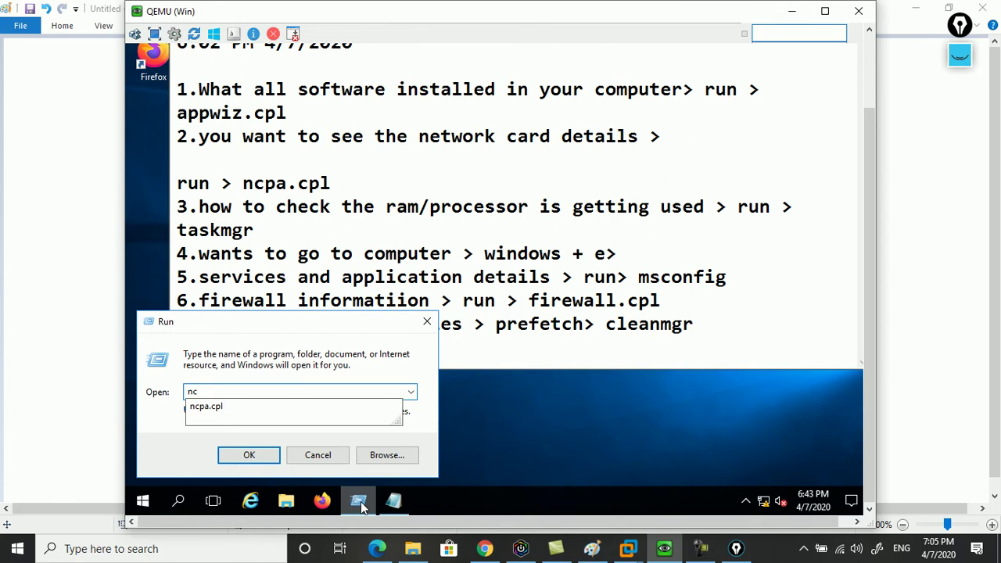
{"action": "key", "text": "Down"}
{"action": "key", "text": "Return"}
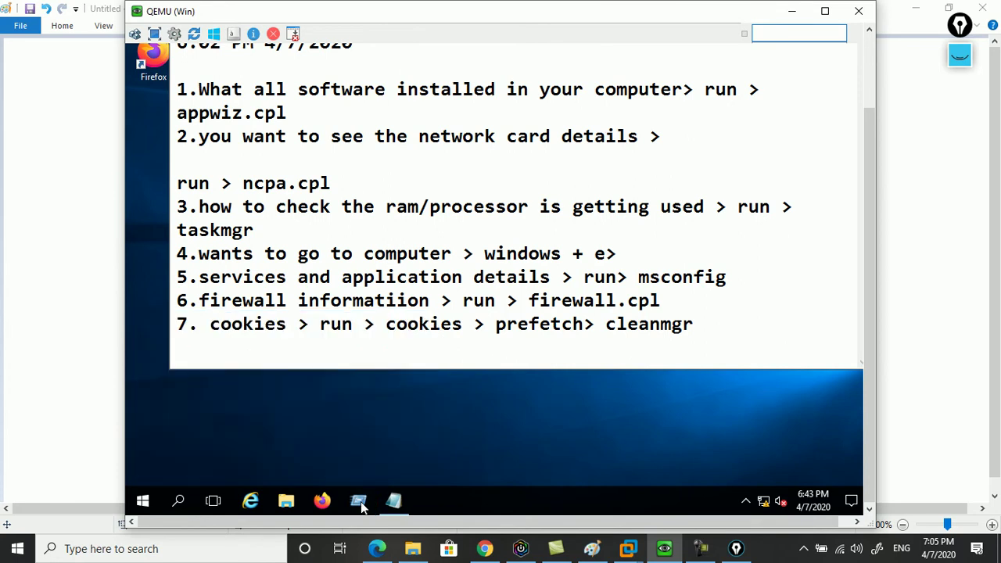
Step: Examine the Ethernet adapter's status and network connection details, and close the Network Connections windows
{"action": "left_click", "coordinate": [280, 112]}
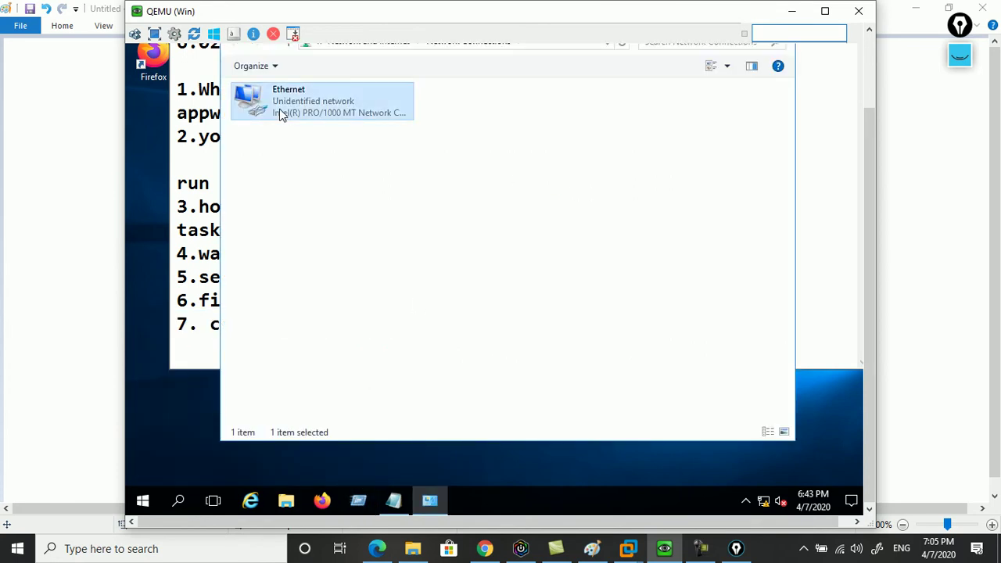
{"action": "right_click", "coordinate": [279, 109]}
{"action": "left_click", "coordinate": [339, 139]}
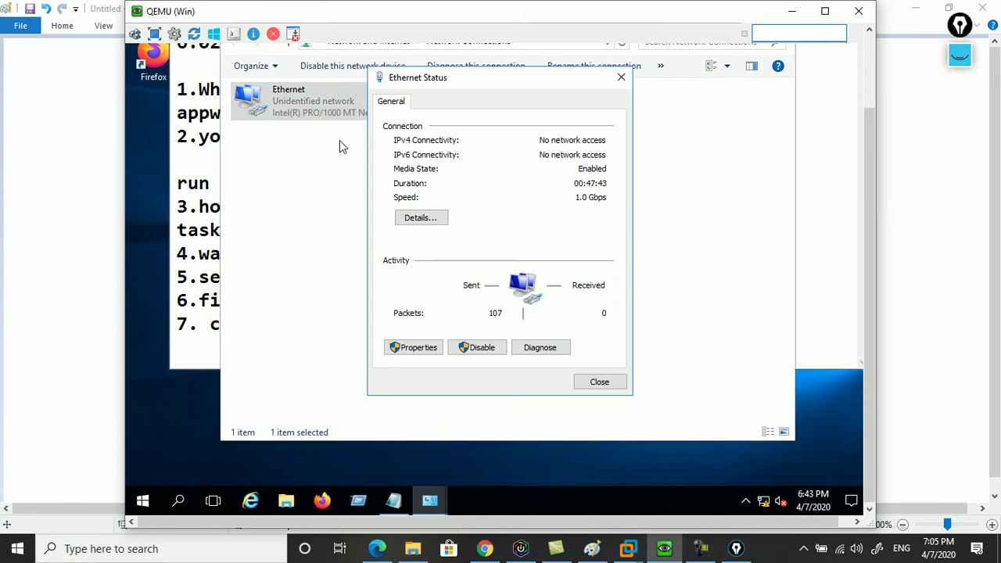
{"action": "left_click", "coordinate": [422, 222]}
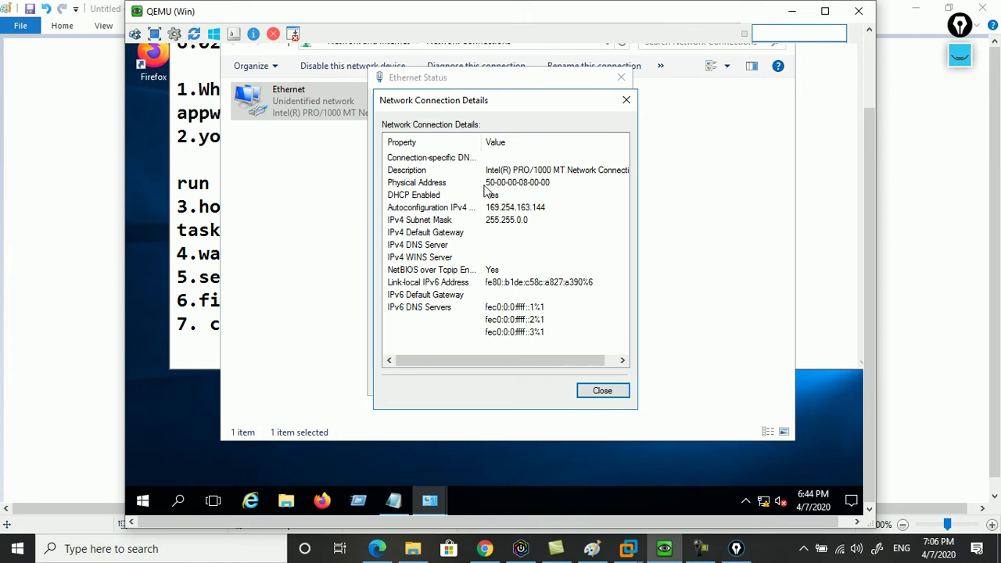
{"action": "left_click", "coordinate": [626, 100]}
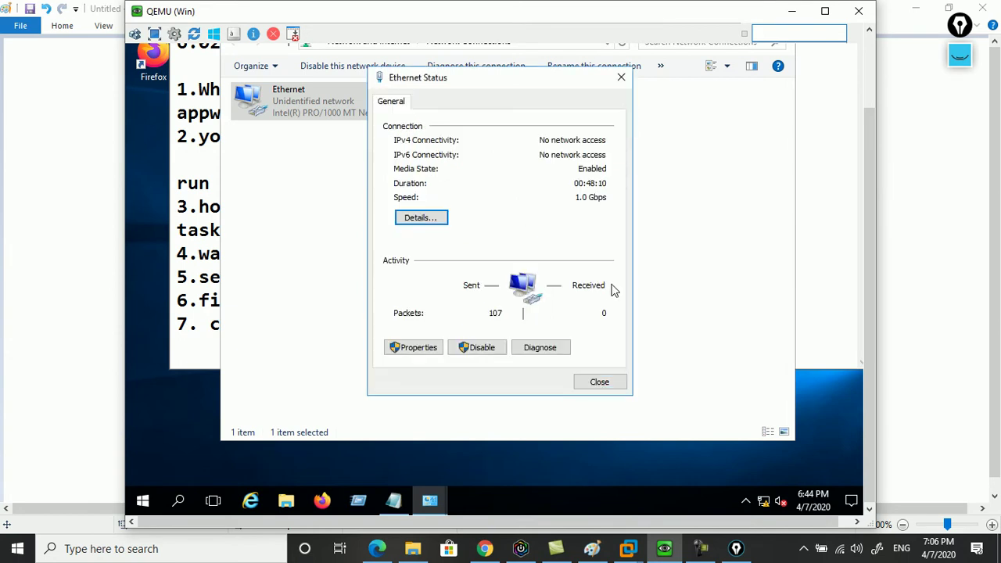
{"action": "left_click", "coordinate": [603, 382]}
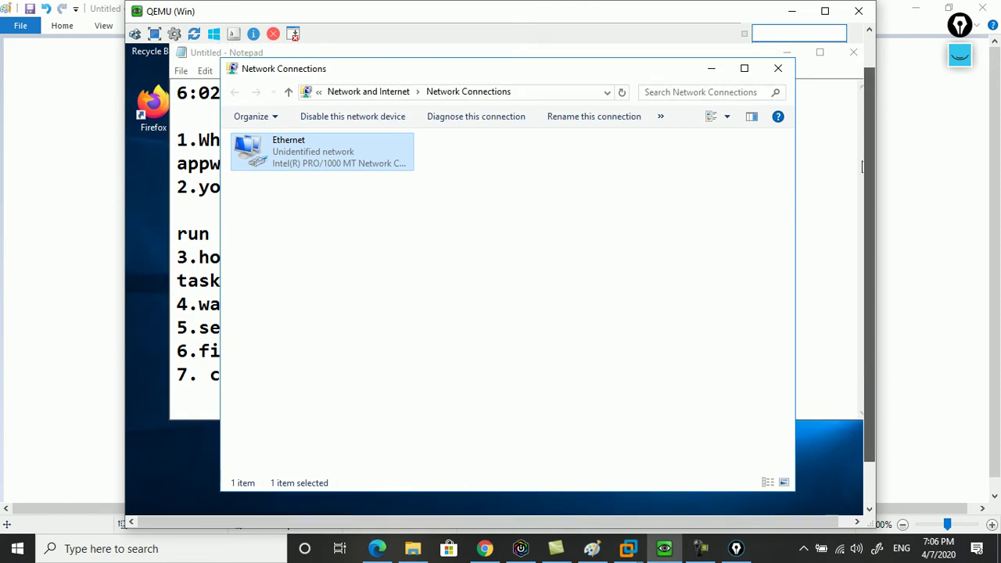
{"action": "left_click", "coordinate": [779, 70]}
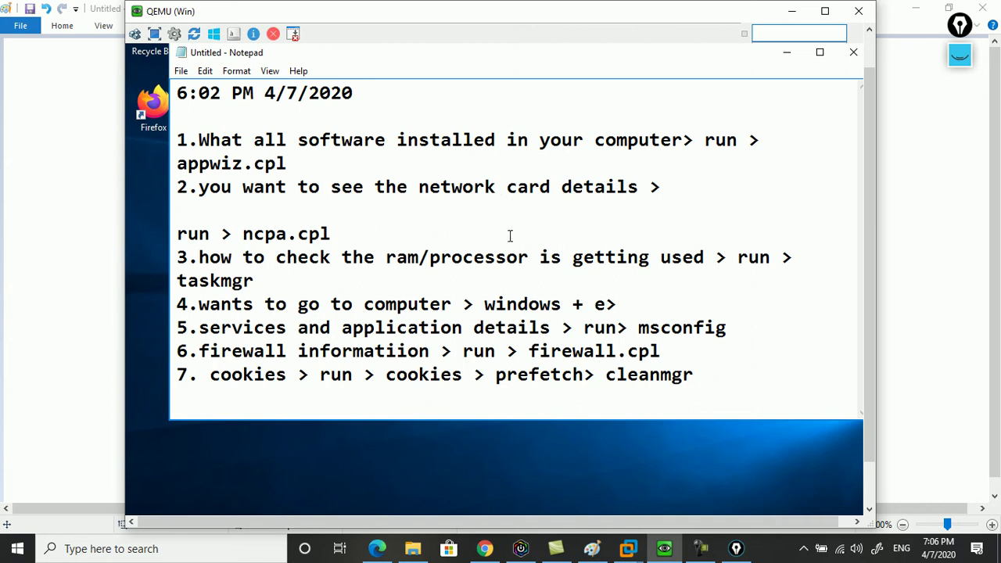
Step: Run taskmgr in the virtual machine and check the CPU and memory use of the running processes
{"action": "scroll", "coordinate": [516, 385], "scroll_direction": "down", "scroll_amount": 1}
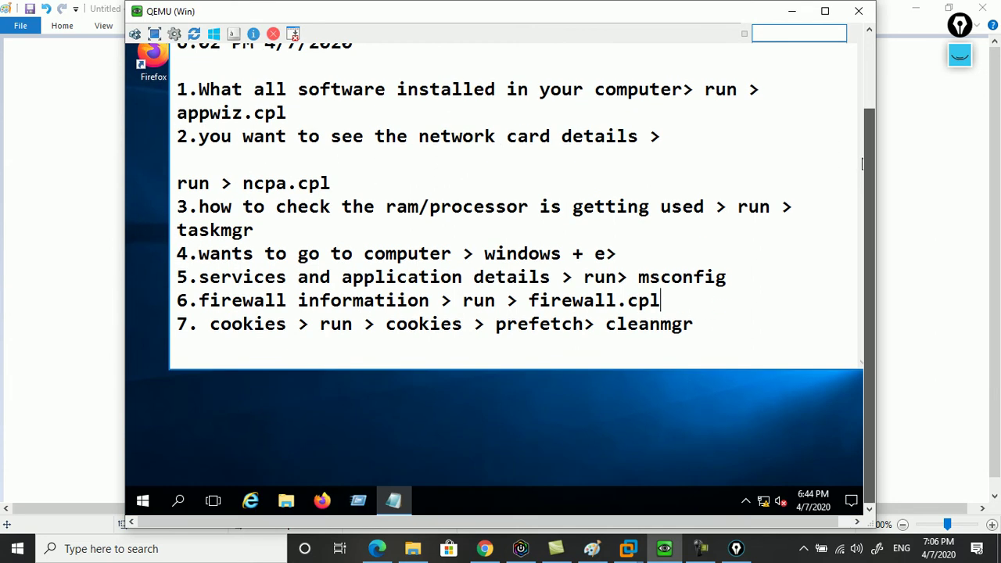
{"action": "left_click", "coordinate": [358, 501]}
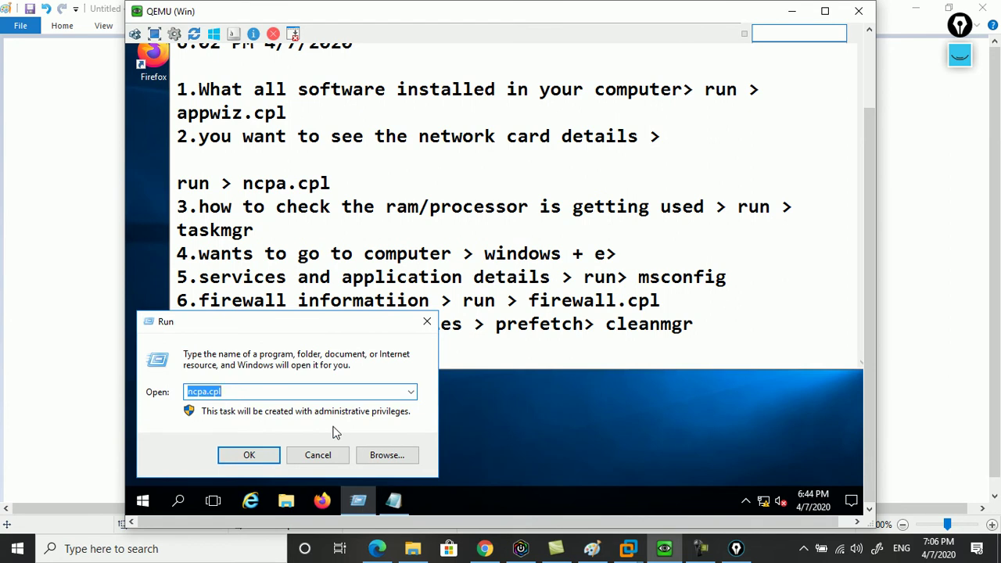
{"action": "type", "text": "taskmgr"}
{"action": "key", "text": "Return"}
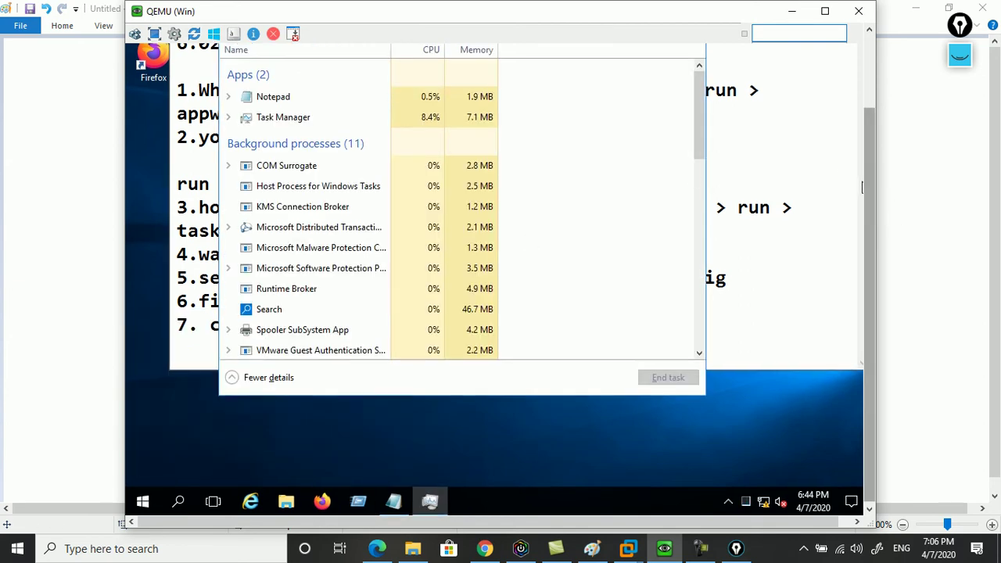
{"action": "scroll", "coordinate": [863, 233], "scroll_direction": "up", "scroll_amount": 1}
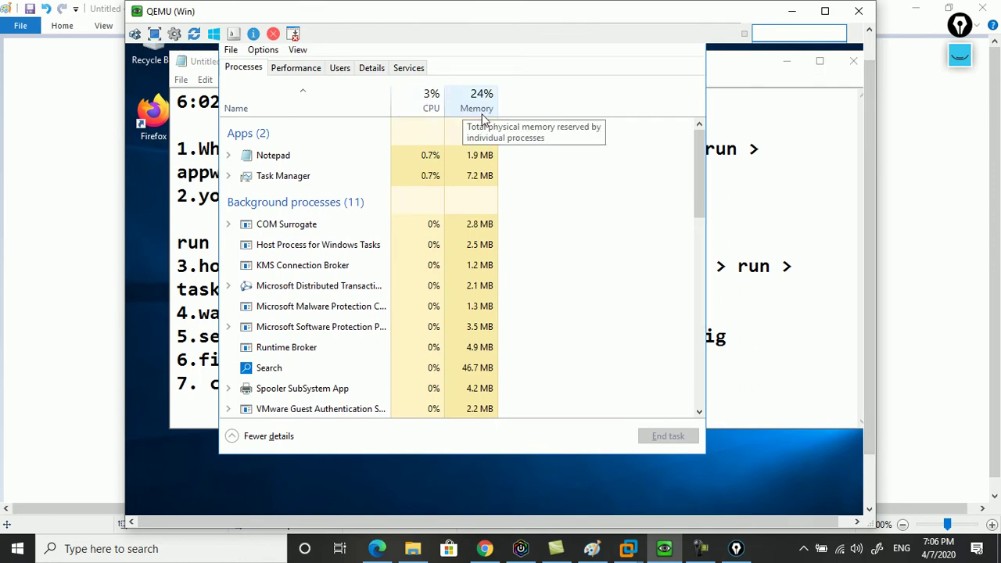
Step: Review Task Manager's performance, users, process details and services, including the actions available for the WinDefend service
{"action": "left_click", "coordinate": [296, 68]}
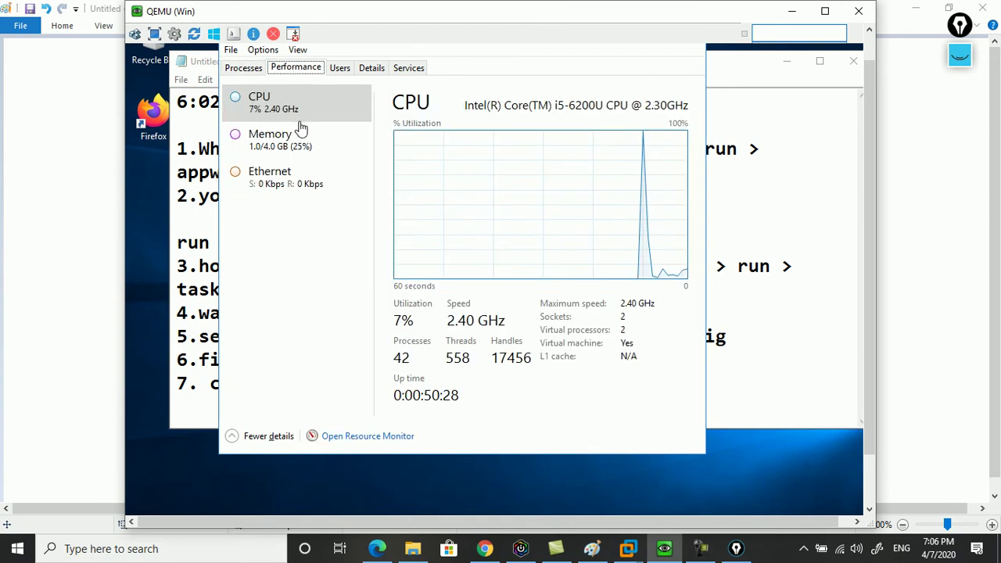
{"action": "left_click", "coordinate": [346, 73]}
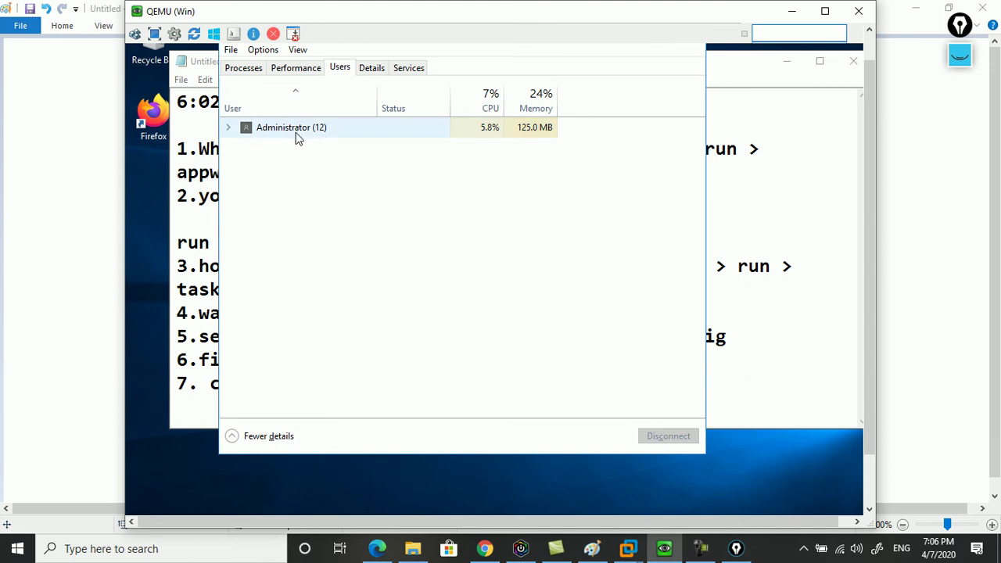
{"action": "left_click", "coordinate": [372, 71]}
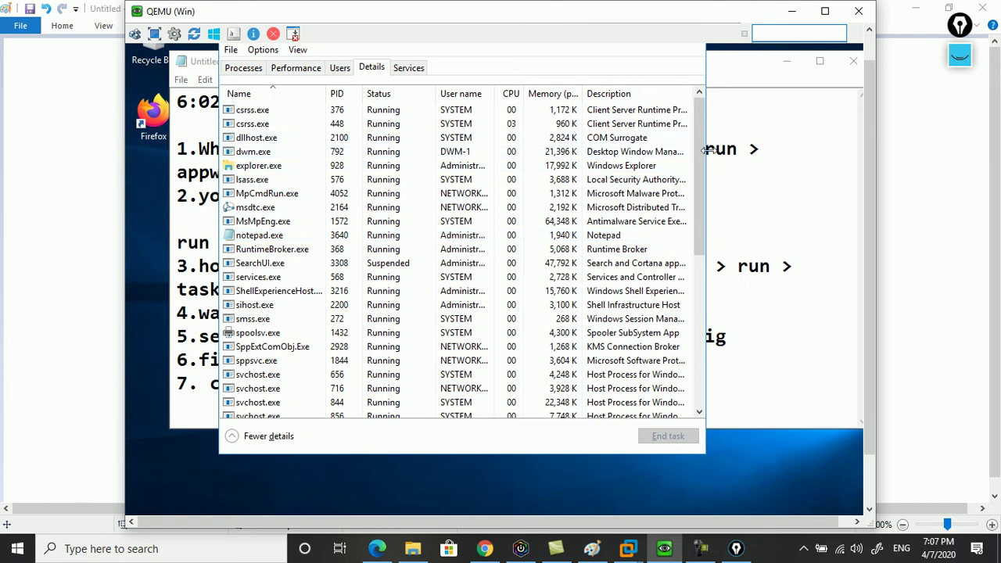
{"action": "left_click", "coordinate": [703, 220]}
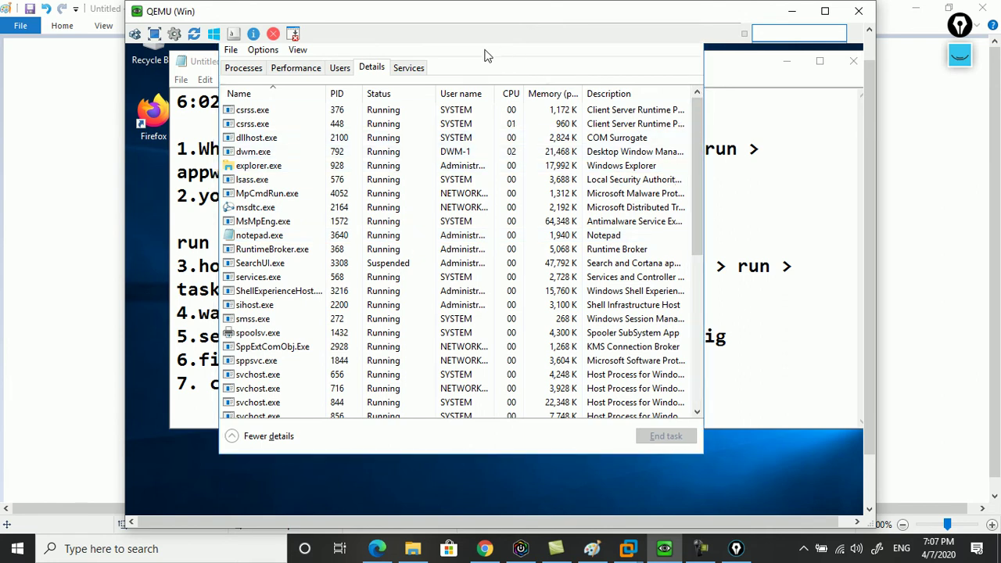
{"action": "left_click", "coordinate": [416, 72]}
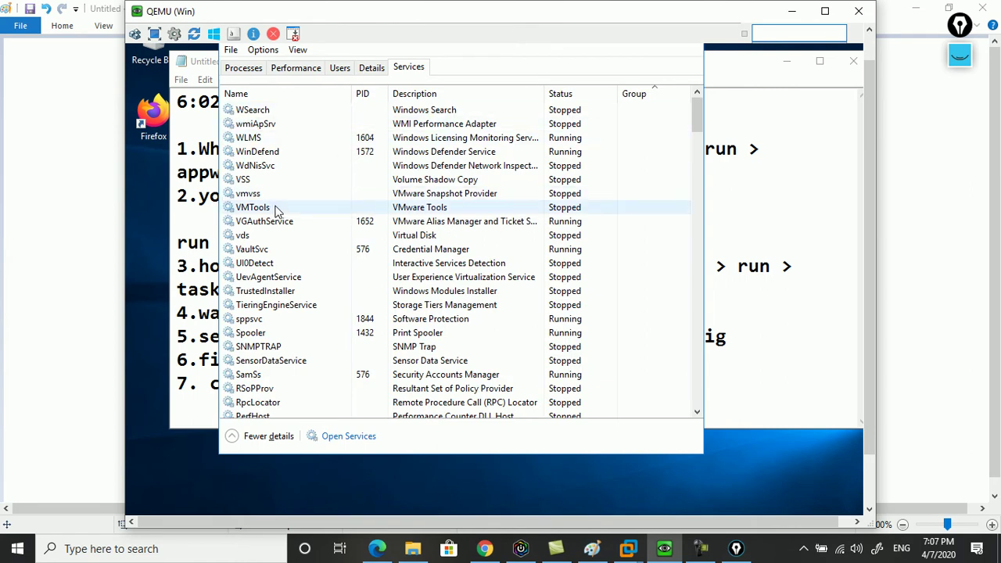
{"action": "right_click", "coordinate": [266, 156]}
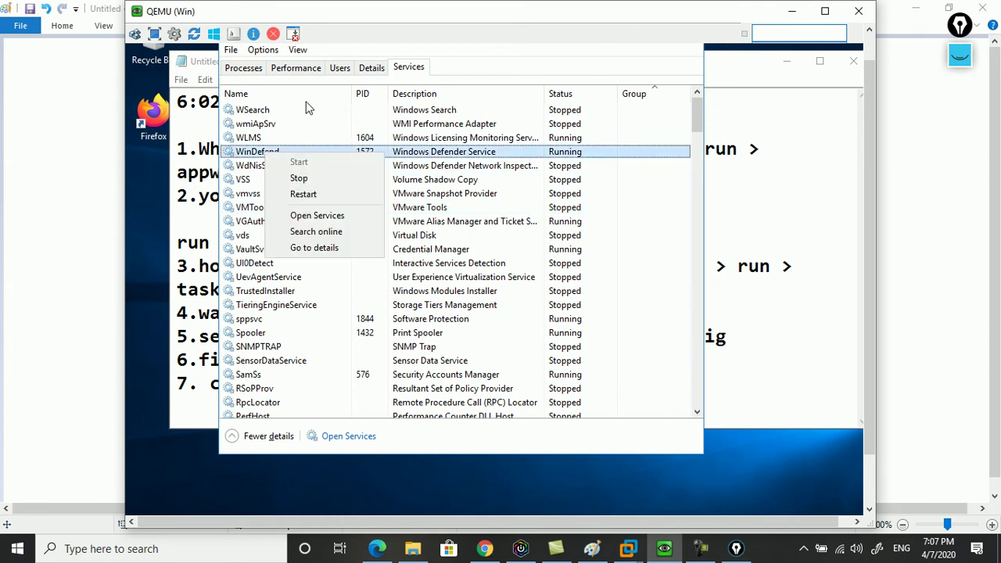
Step: Try to set the explorer.exe process's priority to High from the process details, and cancel the change
{"action": "left_click", "coordinate": [369, 68]}
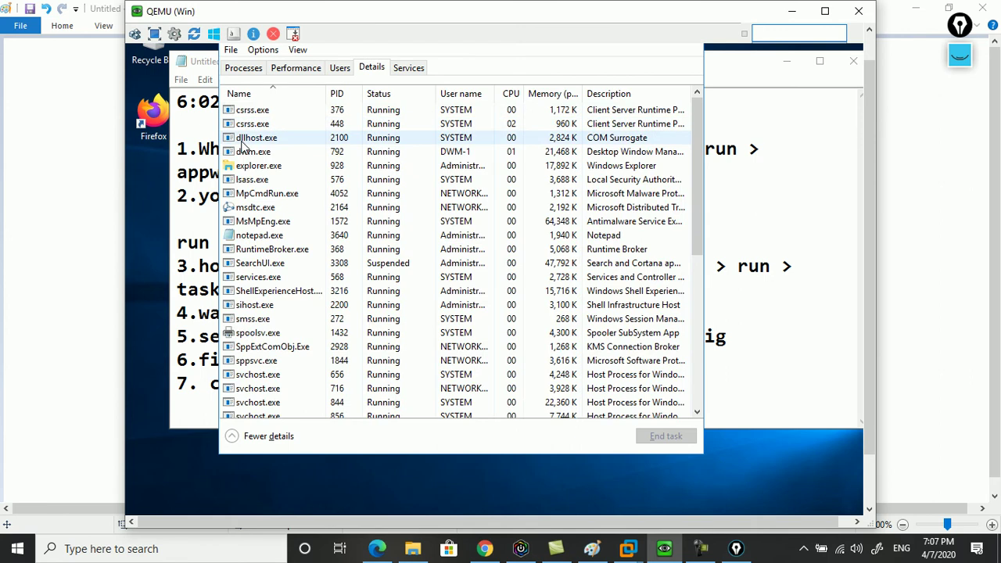
{"action": "left_click", "coordinate": [252, 167]}
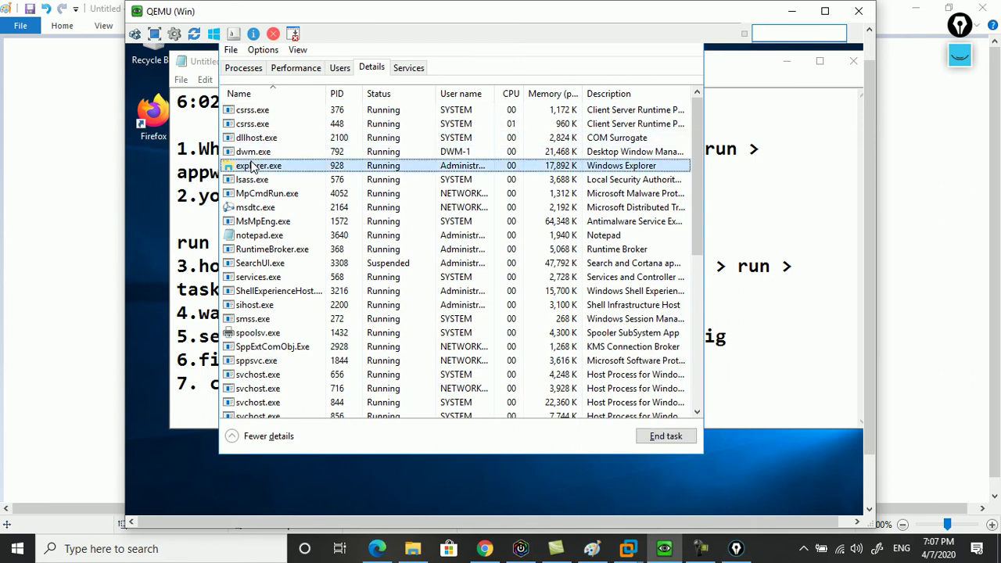
{"action": "right_click", "coordinate": [253, 169]}
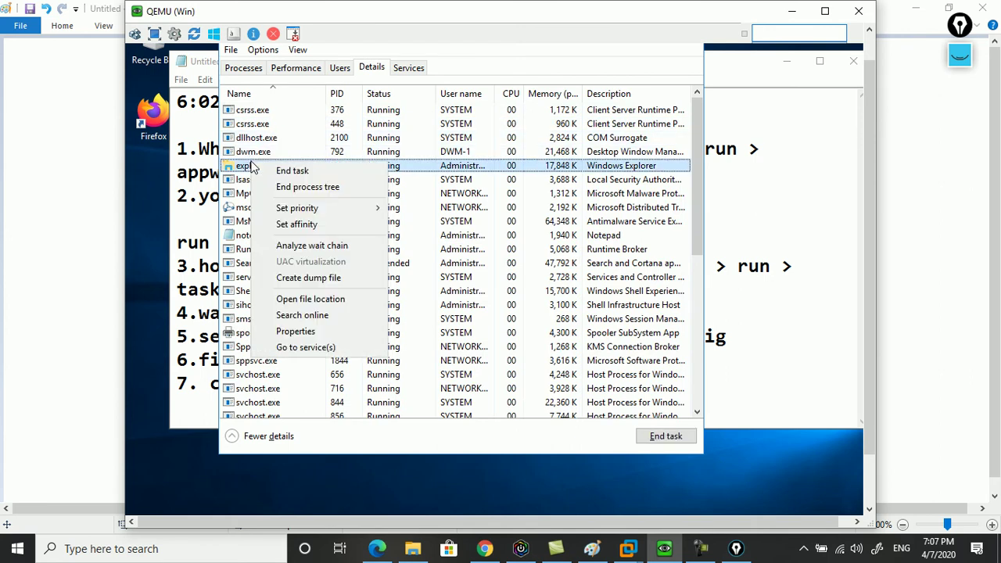
{"action": "mouse_move", "coordinate": [351, 210]}
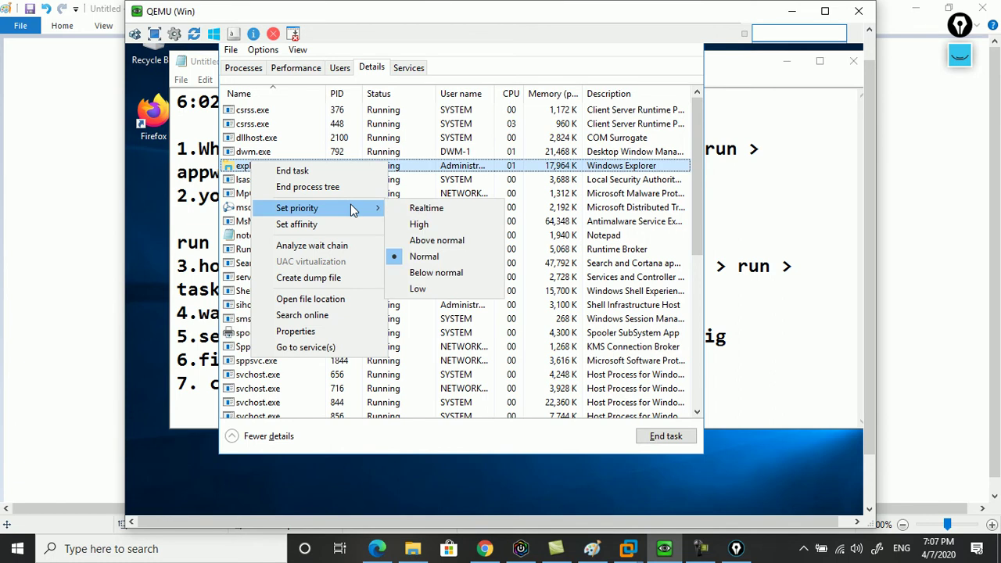
{"action": "left_click", "coordinate": [414, 224]}
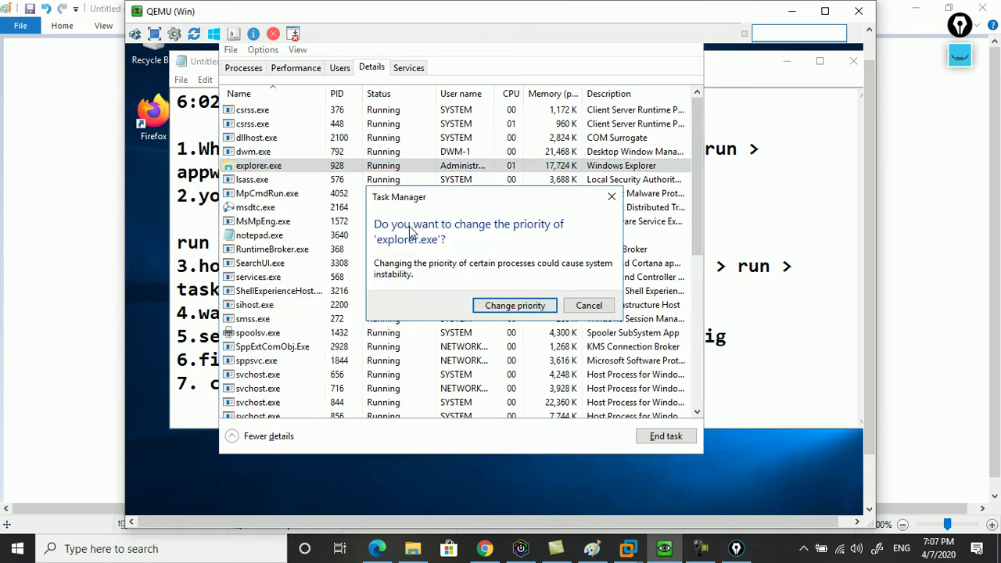
{"action": "left_click", "coordinate": [577, 310]}
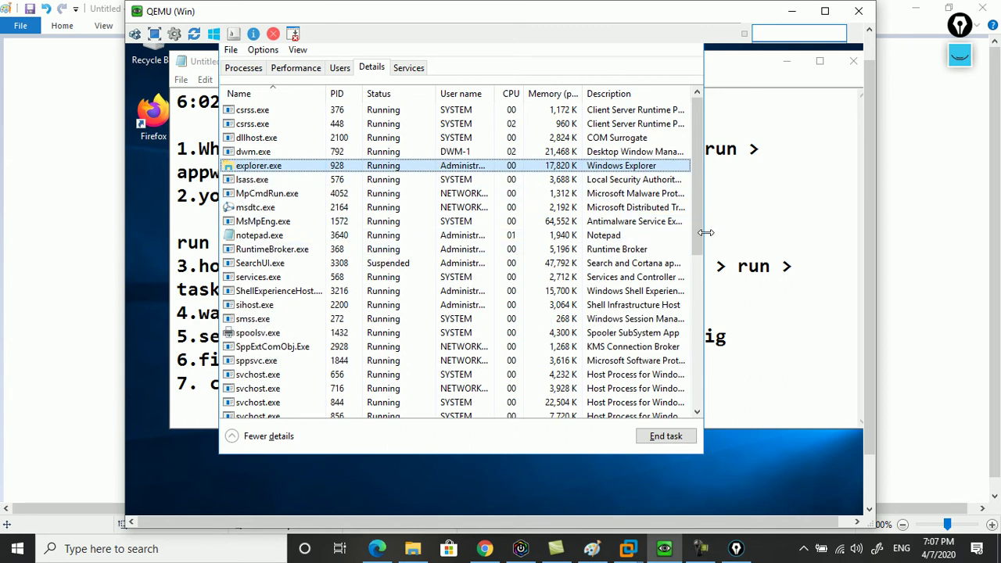
Step: Launch Firefox in the virtual machine, minimise it, and check the priority options of a firefox.exe process in Task Manager
{"action": "left_click_drag", "start_coordinate": [697, 234], "coordinate": [700, 294]}
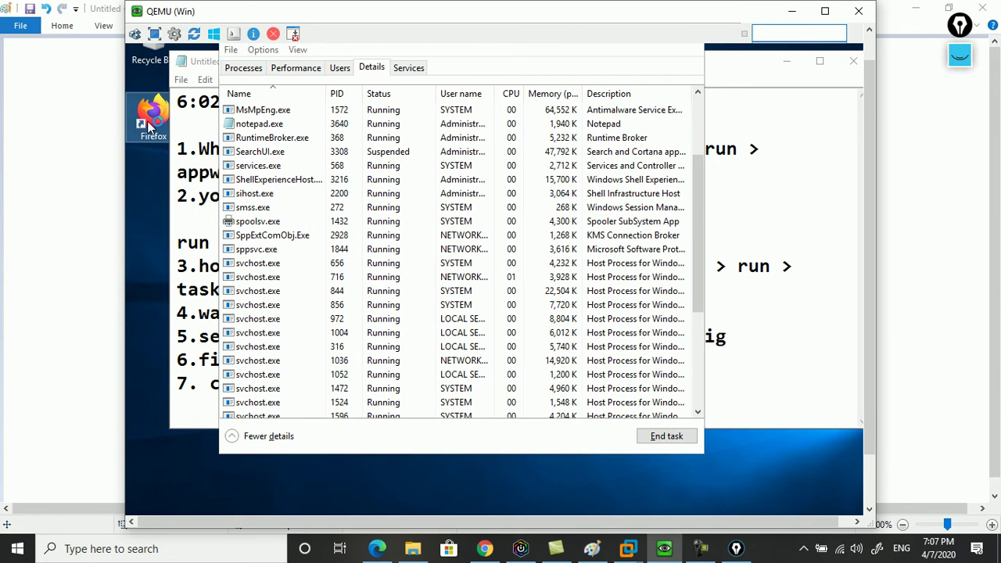
{"action": "double_click", "coordinate": [202, 120]}
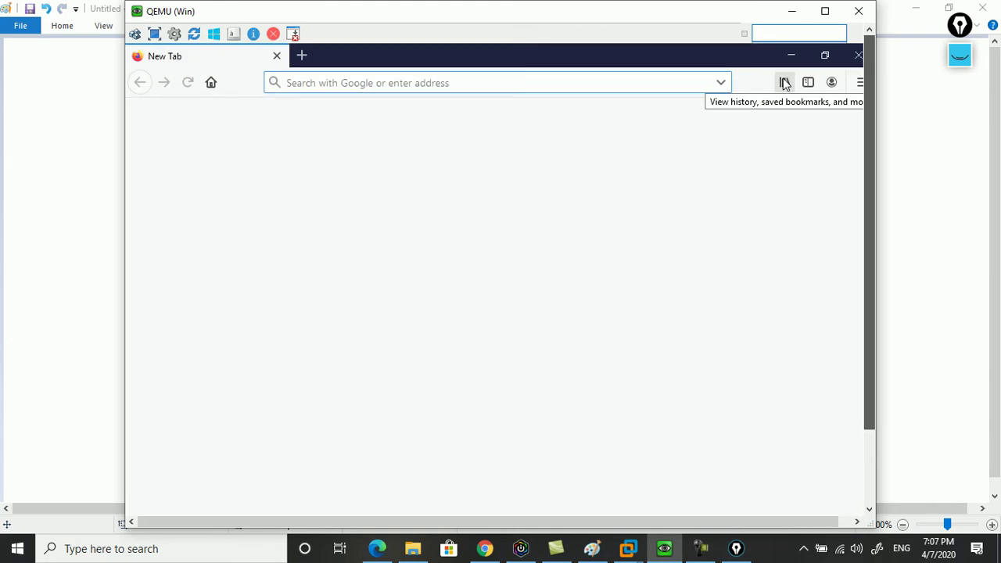
{"action": "left_click", "coordinate": [791, 55]}
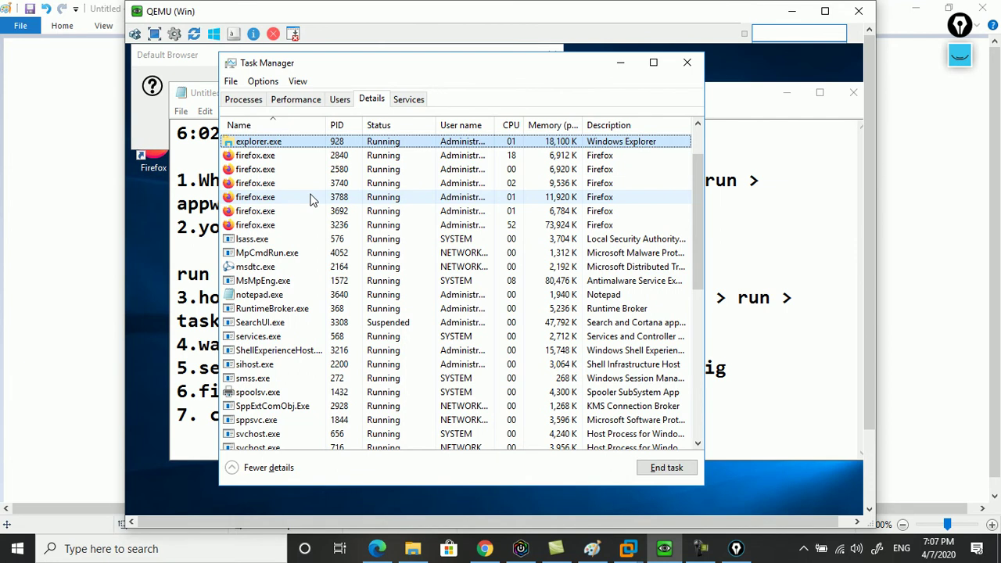
{"action": "right_click", "coordinate": [272, 159]}
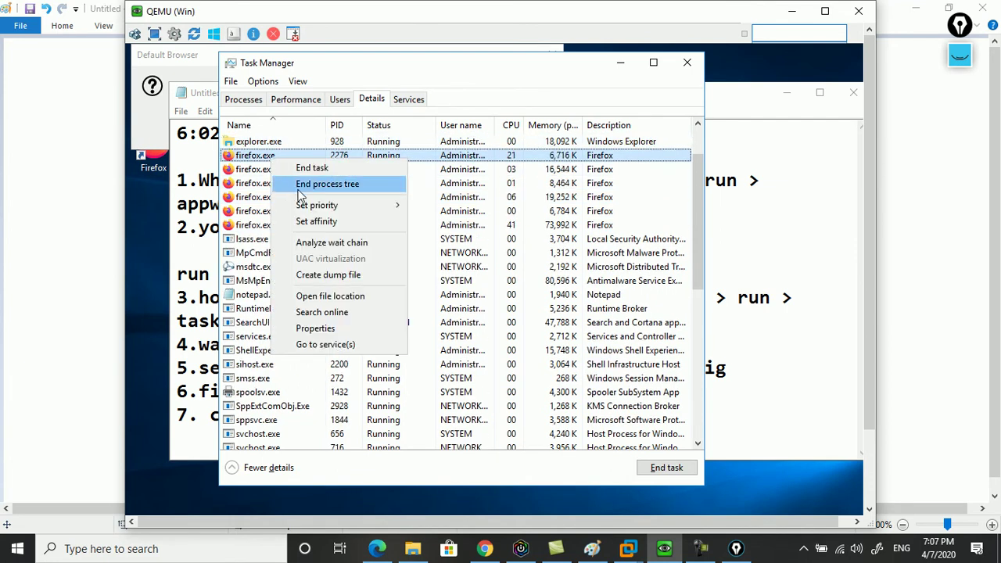
{"action": "mouse_move", "coordinate": [339, 211]}
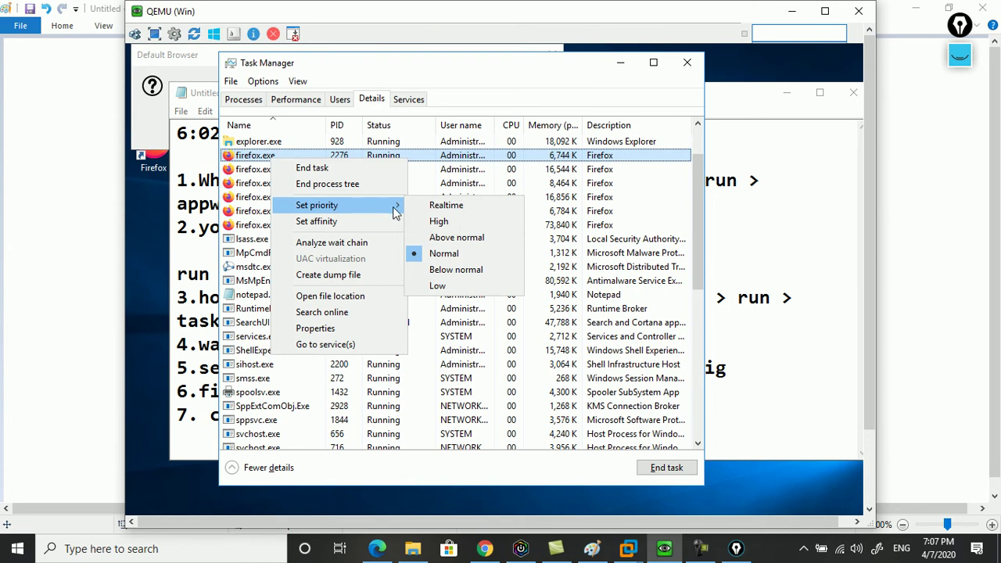
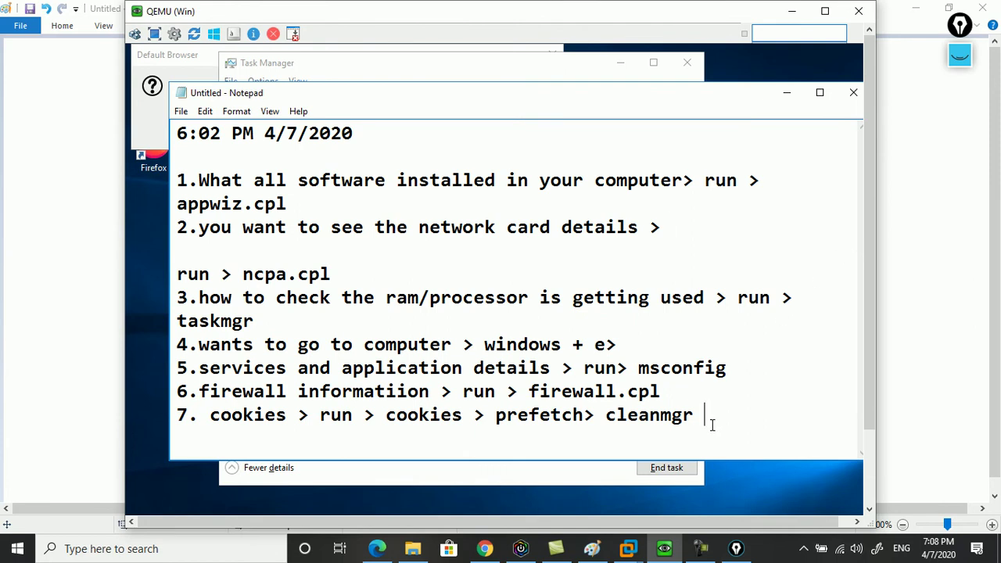
Step: Add the item "8.os details > run > msonfo32" at the end of the notes and highlight its command
{"action": "key", "text": "Return"}
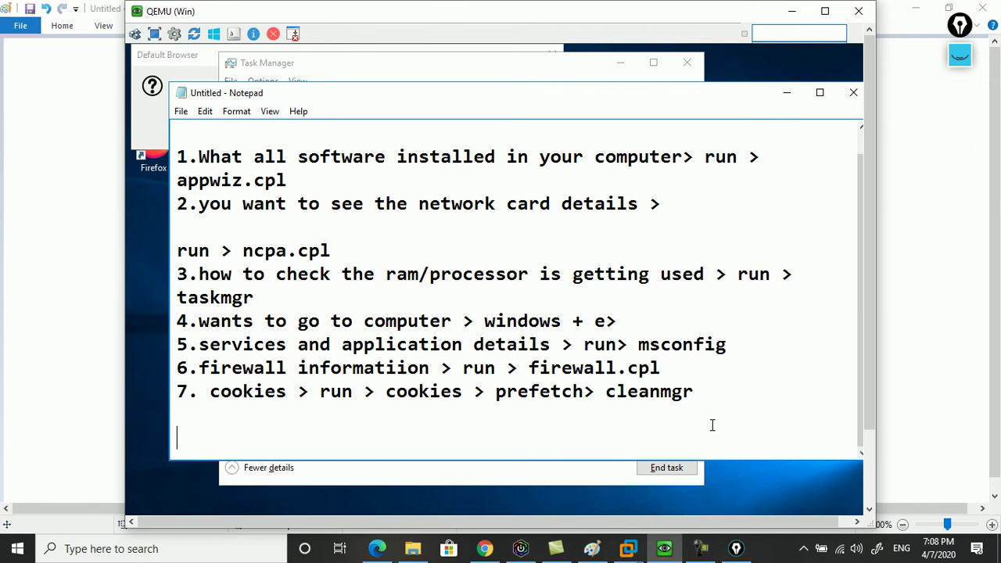
{"action": "type", "text": "8"}
{"action": "key", "text": "BackSpace"}
{"action": "type", "text": "9"}
{"action": "key", "text": "BackSpace"}
{"action": "type", "text": "8."}
{"action": "type", "text": "ri"}
{"action": "key", "text": "BackSpace"}
{"action": "key", "text": "BackSpace"}
{"action": "type", "text": "os deta"}
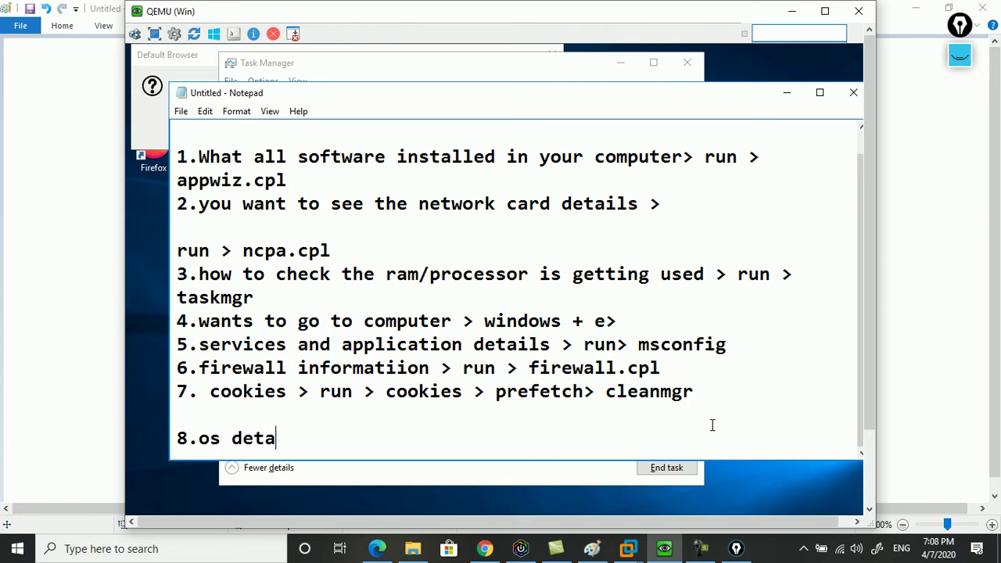
{"action": "type", "text": "ils > run > ms"}
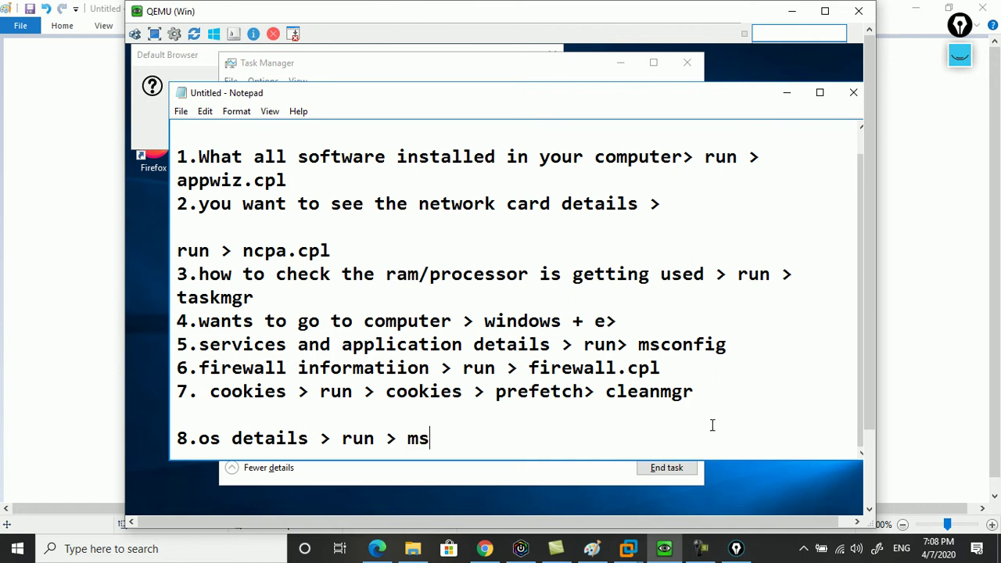
{"action": "type", "text": "onfo32"}
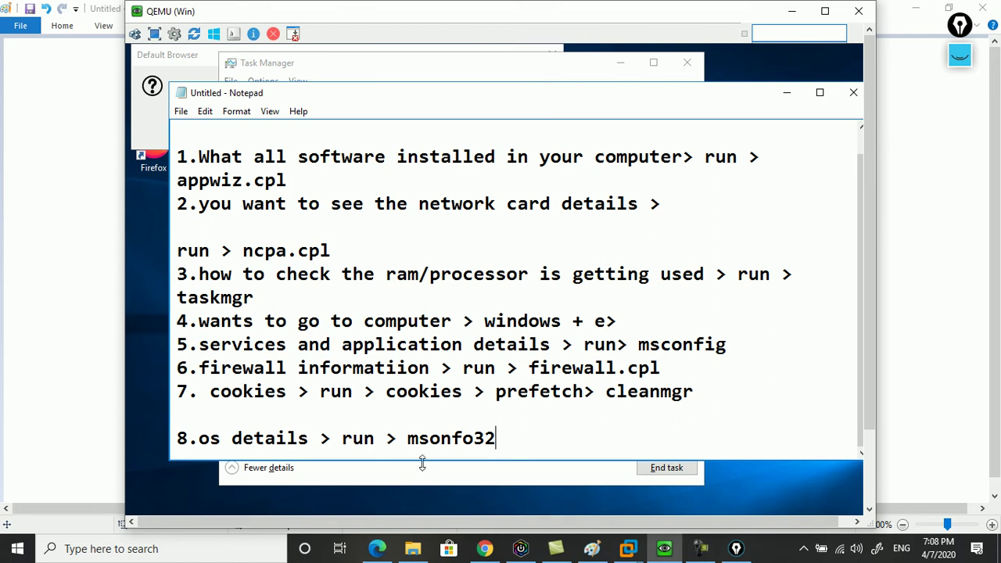
{"action": "left_click_drag", "start_coordinate": [408, 438], "coordinate": [522, 433]}
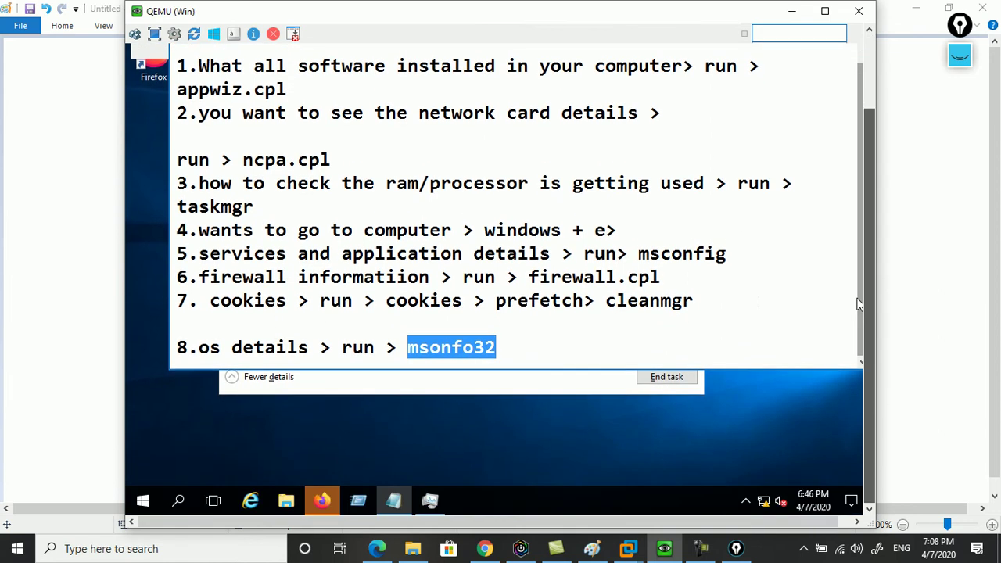
Step: Run msinfo32 in the virtual machine to open System Information
{"action": "left_click", "coordinate": [358, 501]}
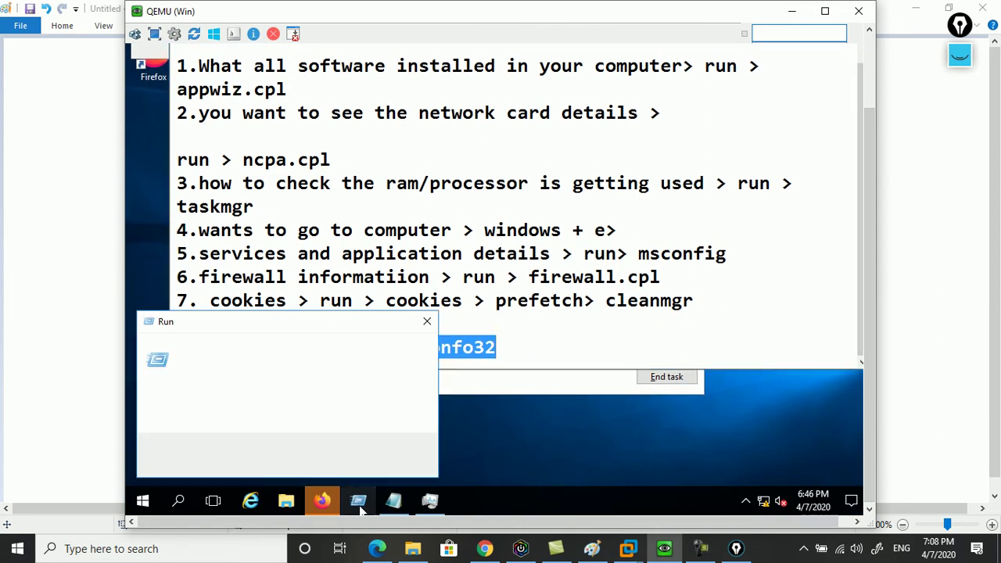
{"action": "type", "text": "i"}
{"action": "key", "text": "BackSpace"}
{"action": "key", "text": "BackSpace"}
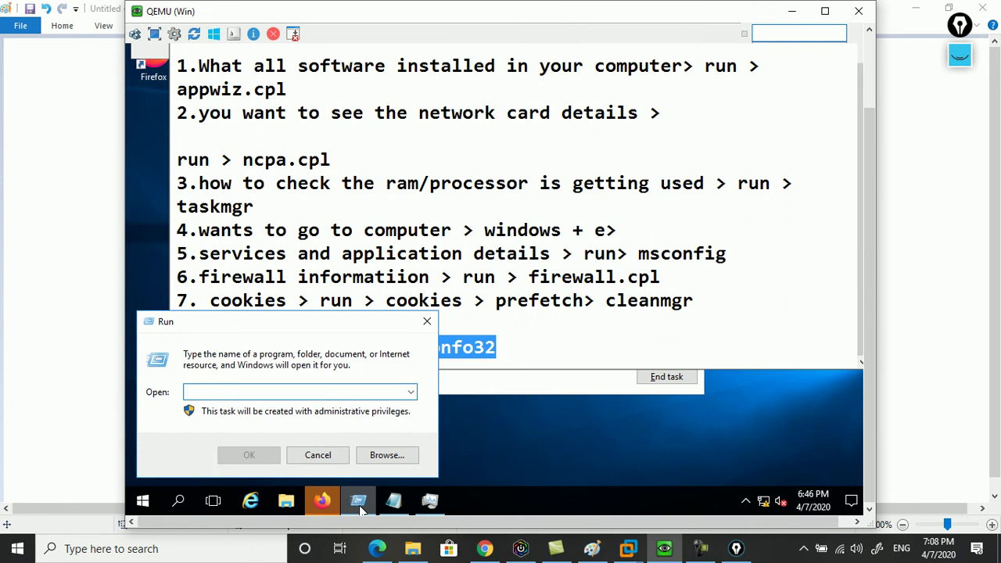
{"action": "type", "text": "ms"}
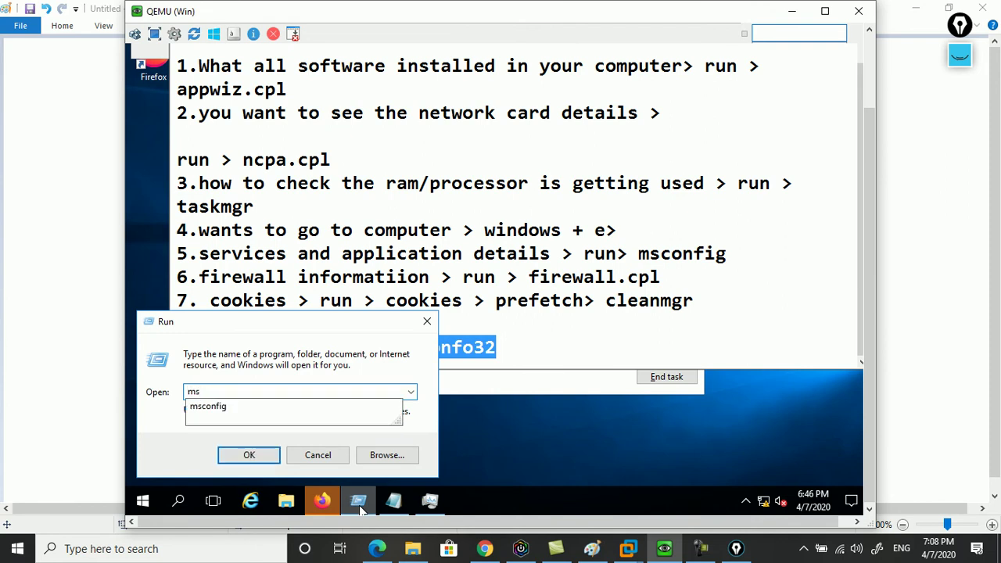
{"action": "type", "text": "info32"}
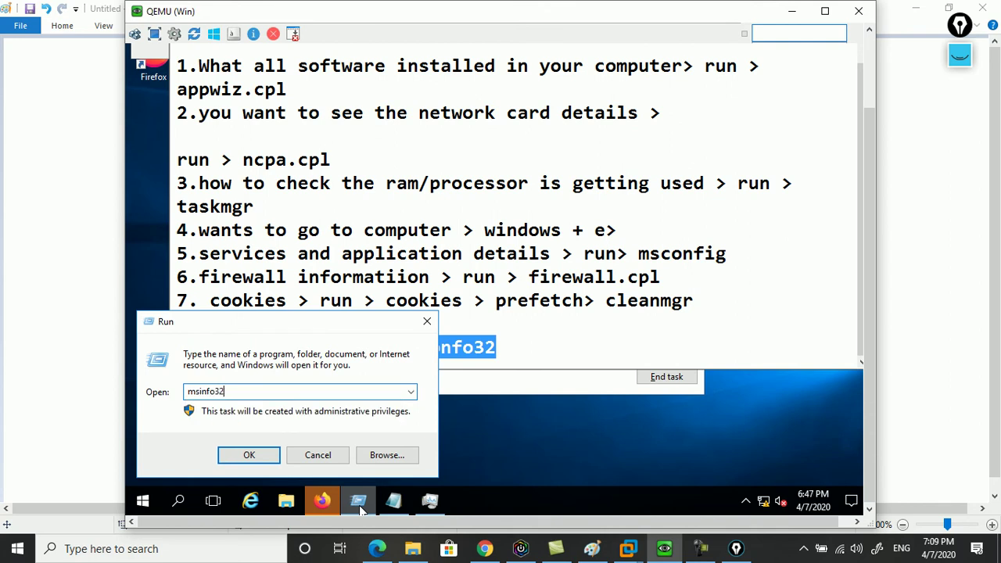
{"action": "key", "text": "Return"}
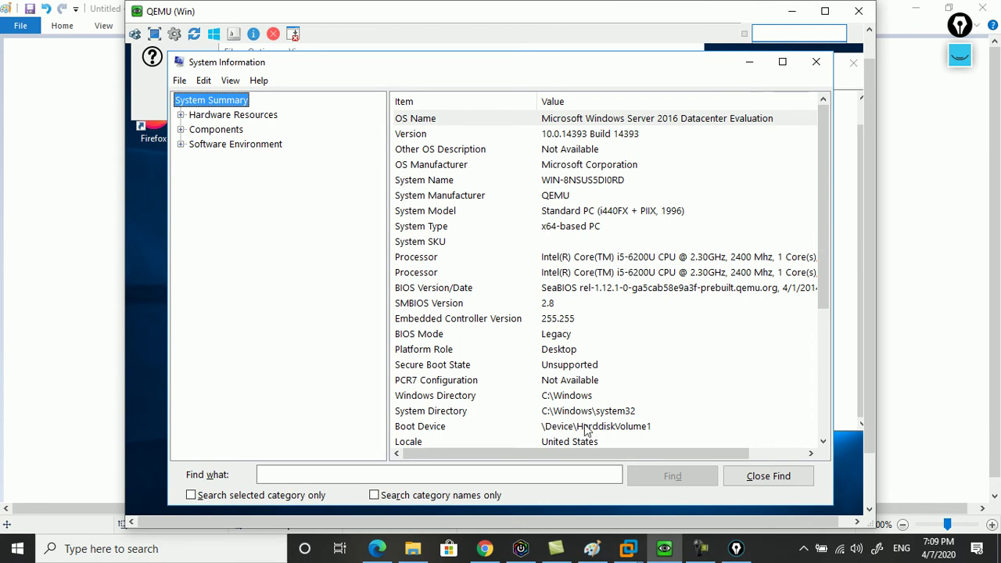
Step: Bring the processor values into view and erase all existing hand-drawn annotations from the screen
{"action": "left_click_drag", "start_coordinate": [590, 455], "coordinate": [618, 454]}
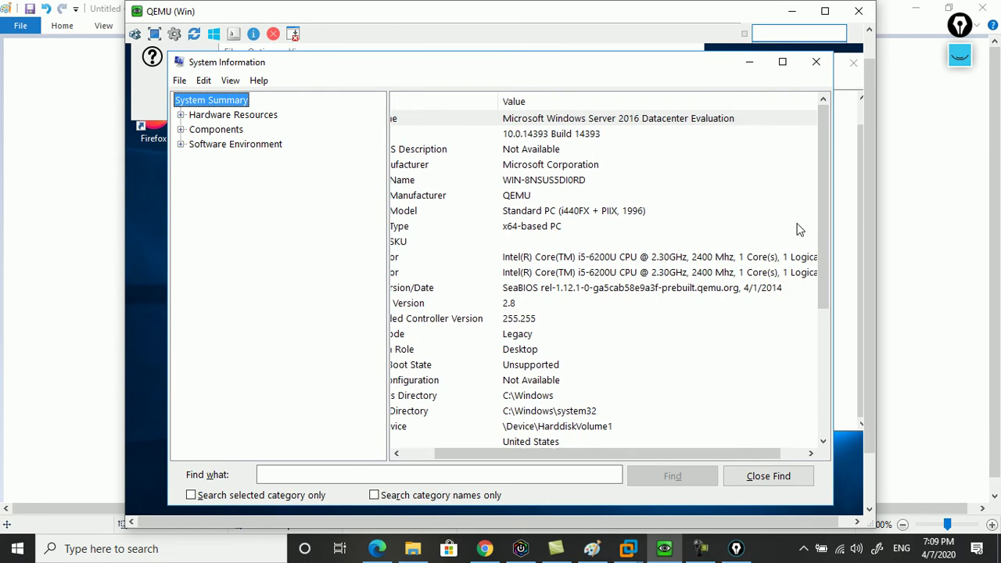
{"action": "left_click", "coordinate": [960, 55]}
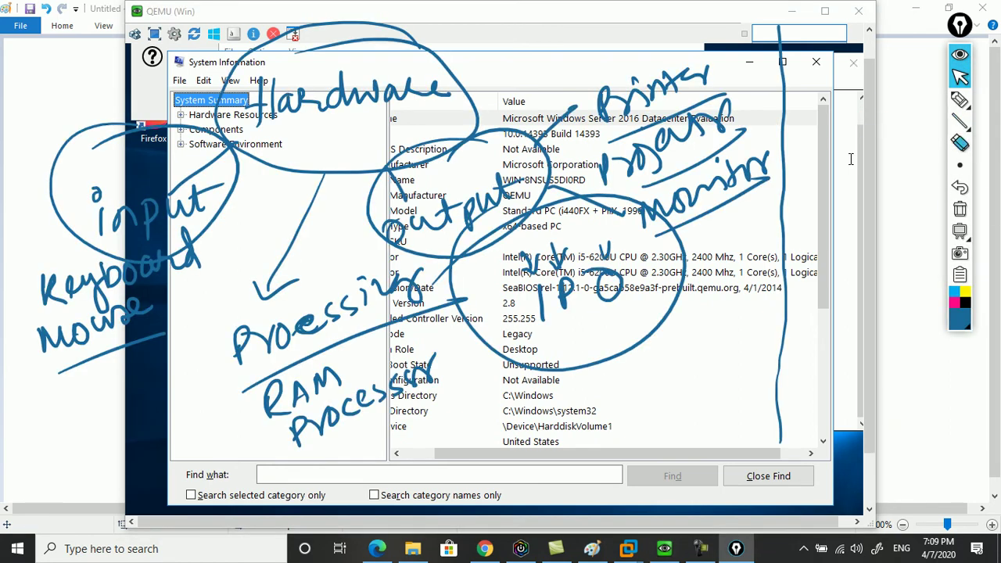
{"action": "left_click", "coordinate": [959, 209]}
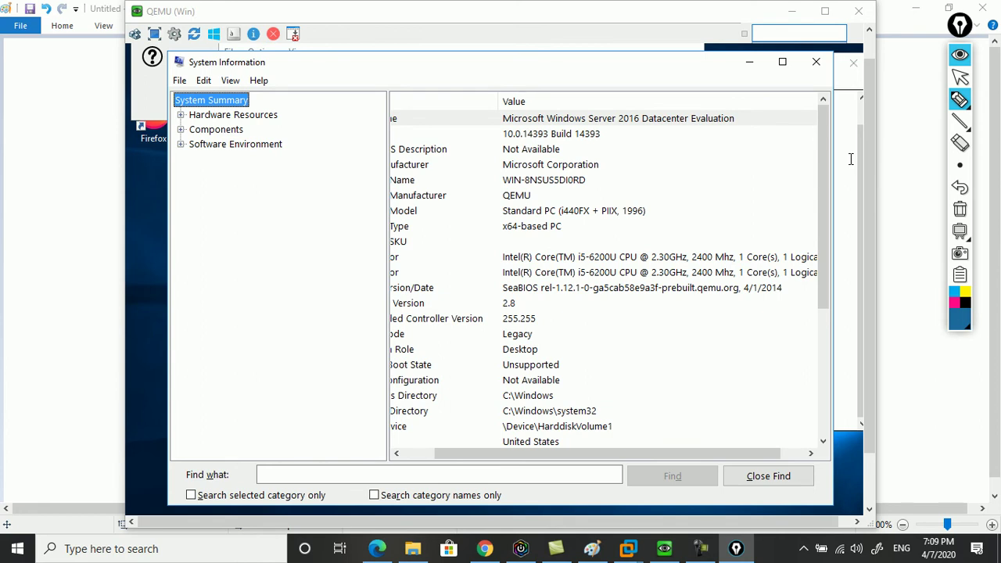
Step: Circle the processor's i5 label and core count with the pen, and handwrite 6th, 7th and 8th beside an arrow
{"action": "mouse_move", "coordinate": [584, 233]}
{"action": "left_mouse_down"}
{"action": "mouse_move", "coordinate": [567, 262]}
{"action": "mouse_move", "coordinate": [579, 231]}
{"action": "mouse_move", "coordinate": [602, 244]}
{"action": "left_mouse_up"}
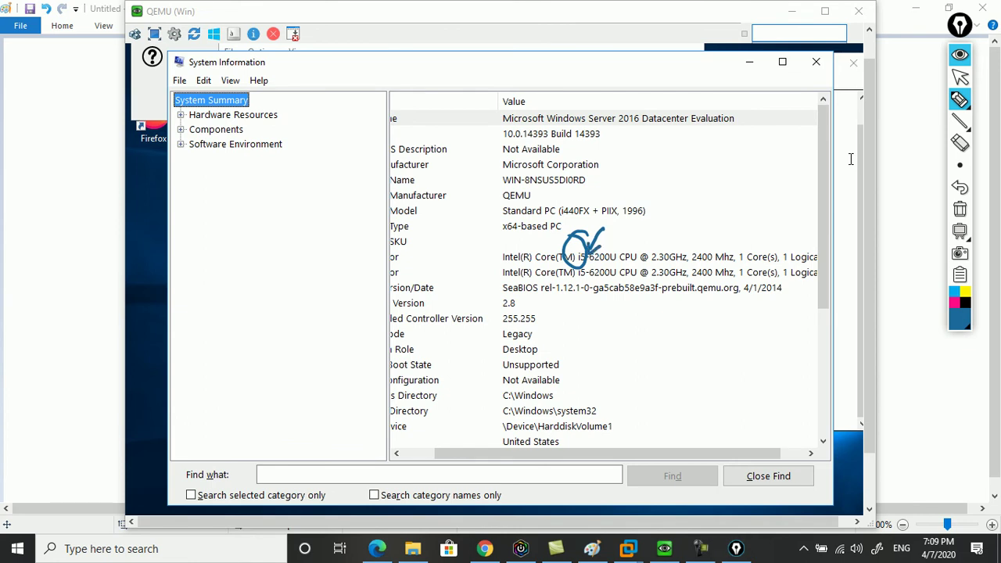
{"action": "left_click_drag", "start_coordinate": [625, 210], "coordinate": [621, 226]}
{"action": "mouse_move", "coordinate": [635, 208]}
{"action": "left_mouse_down"}
{"action": "mouse_move", "coordinate": [634, 228]}
{"action": "mouse_move", "coordinate": [646, 213]}
{"action": "left_mouse_up"}
{"action": "left_click_drag", "start_coordinate": [642, 209], "coordinate": [659, 223]}
{"action": "left_click_drag", "start_coordinate": [674, 190], "coordinate": [687, 208]}
{"action": "left_click_drag", "start_coordinate": [683, 200], "coordinate": [713, 187]}
{"action": "left_click_drag", "start_coordinate": [715, 180], "coordinate": [728, 194]}
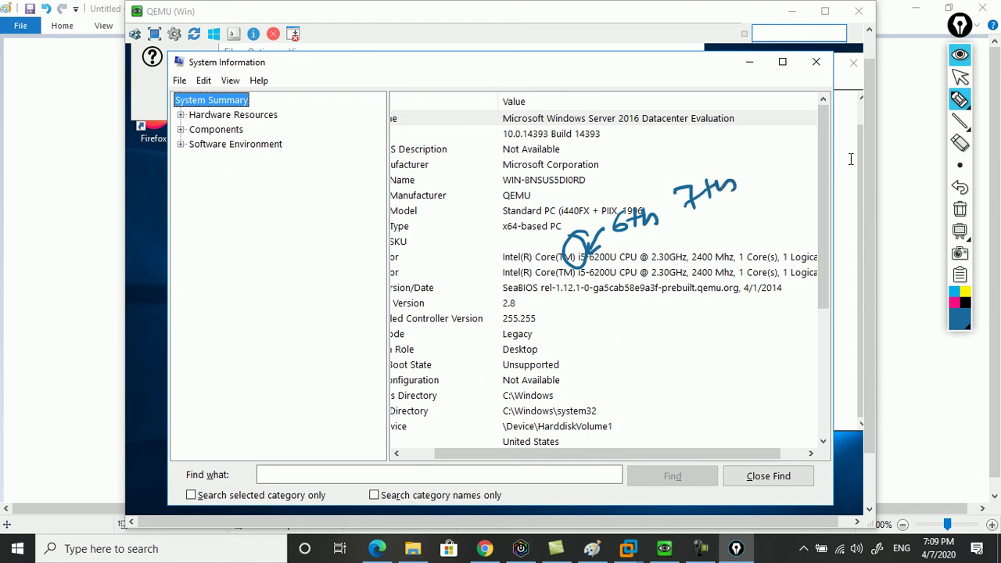
{"action": "mouse_move", "coordinate": [762, 158]}
{"action": "left_mouse_down"}
{"action": "mouse_move", "coordinate": [752, 172]}
{"action": "mouse_move", "coordinate": [760, 157]}
{"action": "mouse_move", "coordinate": [770, 173]}
{"action": "mouse_move", "coordinate": [796, 162]}
{"action": "left_mouse_up"}
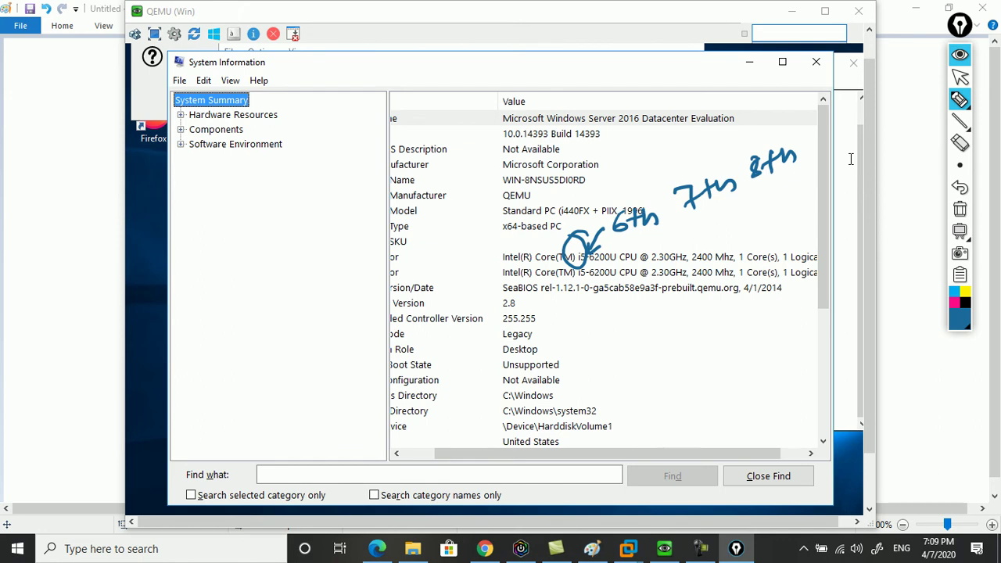
{"action": "mouse_move", "coordinate": [755, 234]}
{"action": "left_mouse_down"}
{"action": "mouse_move", "coordinate": [733, 255]}
{"action": "mouse_move", "coordinate": [743, 236]}
{"action": "left_mouse_up"}
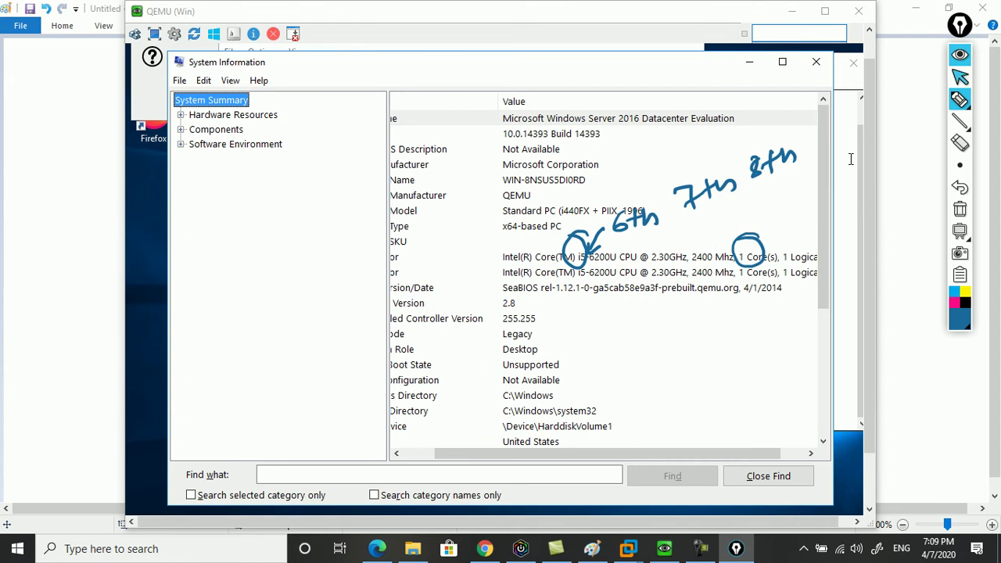
Step: Review the system summary's item names and circle the x64-based PC system type with the pen
{"action": "left_click", "coordinate": [959, 77]}
{"action": "left_click_drag", "start_coordinate": [593, 454], "coordinate": [560, 470]}
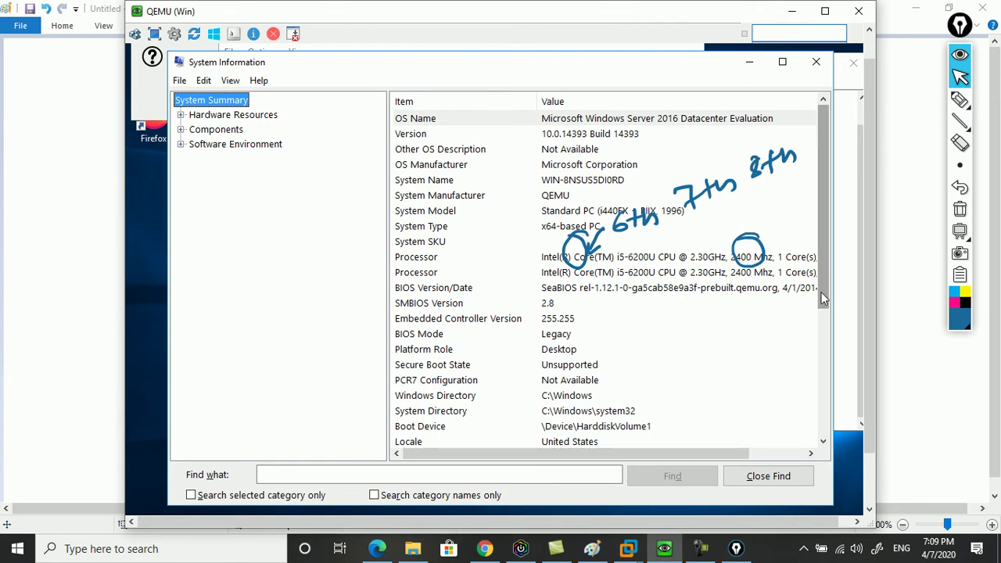
{"action": "scroll", "coordinate": [823, 301], "scroll_direction": "down", "scroll_amount": 1}
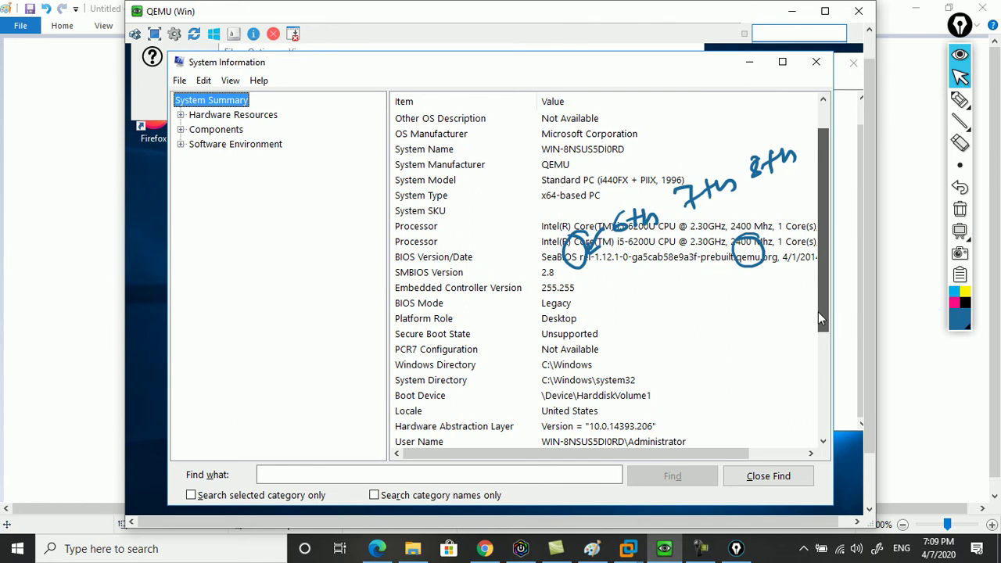
{"action": "left_click", "coordinate": [511, 272]}
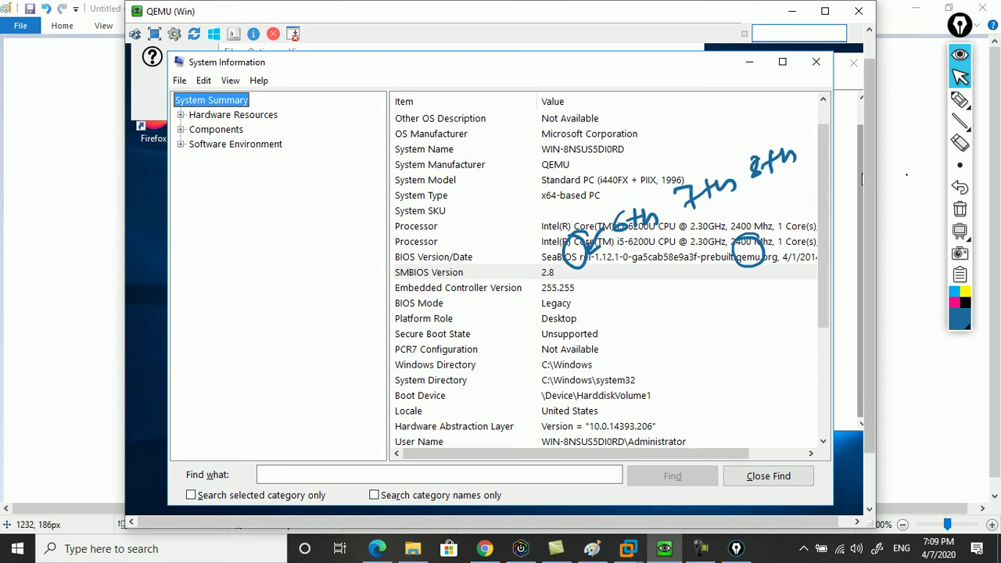
{"action": "mouse_move", "coordinate": [959, 99]}
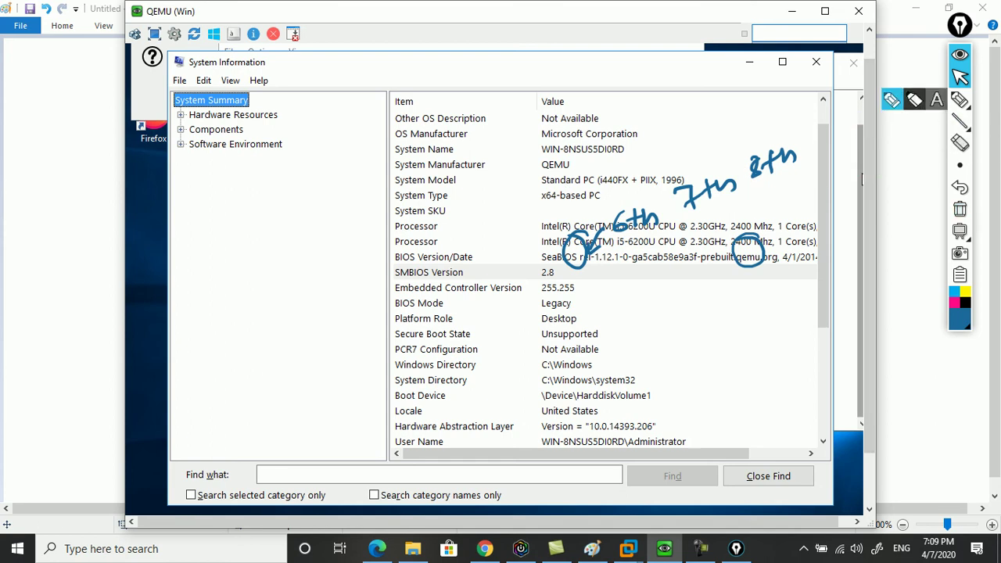
{"action": "left_click", "coordinate": [914, 99]}
{"action": "mouse_move", "coordinate": [517, 195]}
{"action": "left_mouse_down"}
{"action": "mouse_move", "coordinate": [622, 205]}
{"action": "mouse_move", "coordinate": [520, 168]}
{"action": "left_mouse_up"}
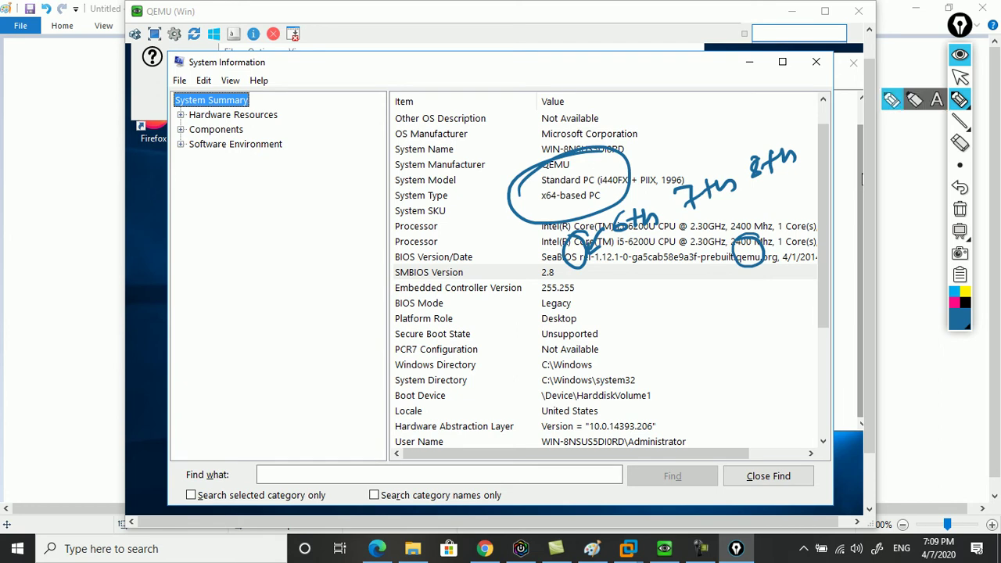
Step: Check the installed physical memory (RAM) entry in the system summary
{"action": "left_click", "coordinate": [960, 76]}
{"action": "left_click_drag", "start_coordinate": [822, 209], "coordinate": [826, 294]}
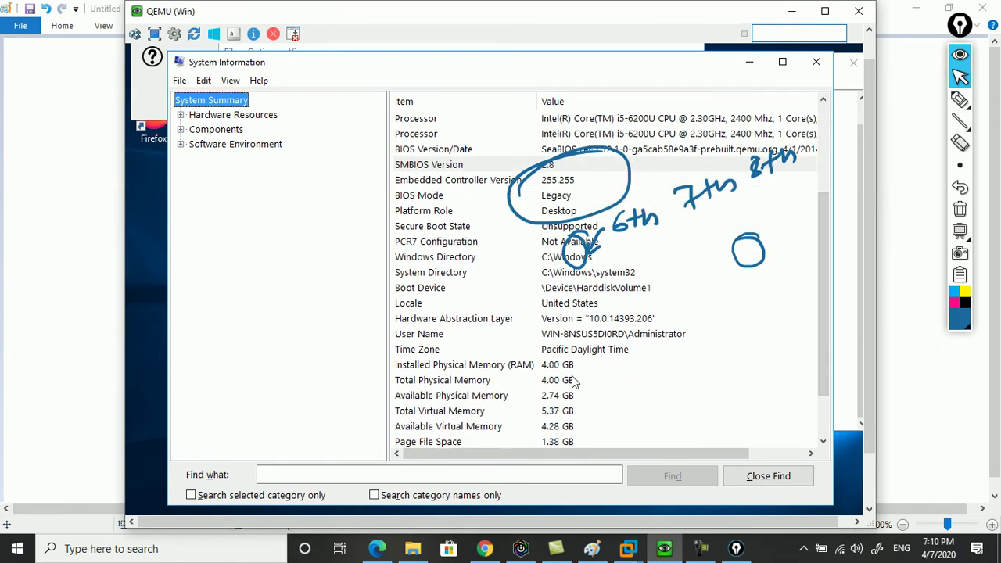
Step: Review the remaining memory and page file entries in the system summary and close System Information
{"action": "left_click_drag", "start_coordinate": [821, 369], "coordinate": [815, 408]}
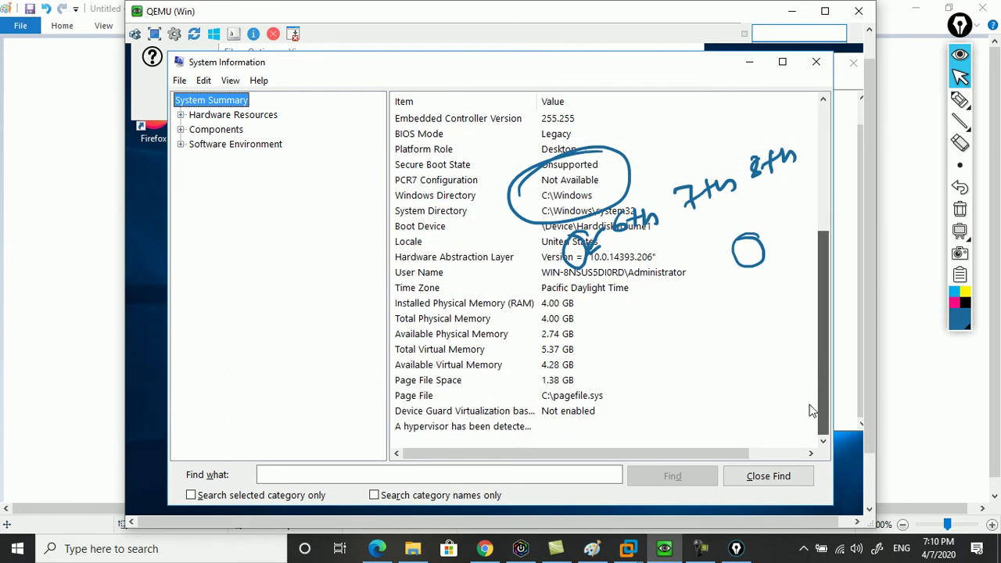
{"action": "left_click", "coordinate": [815, 64]}
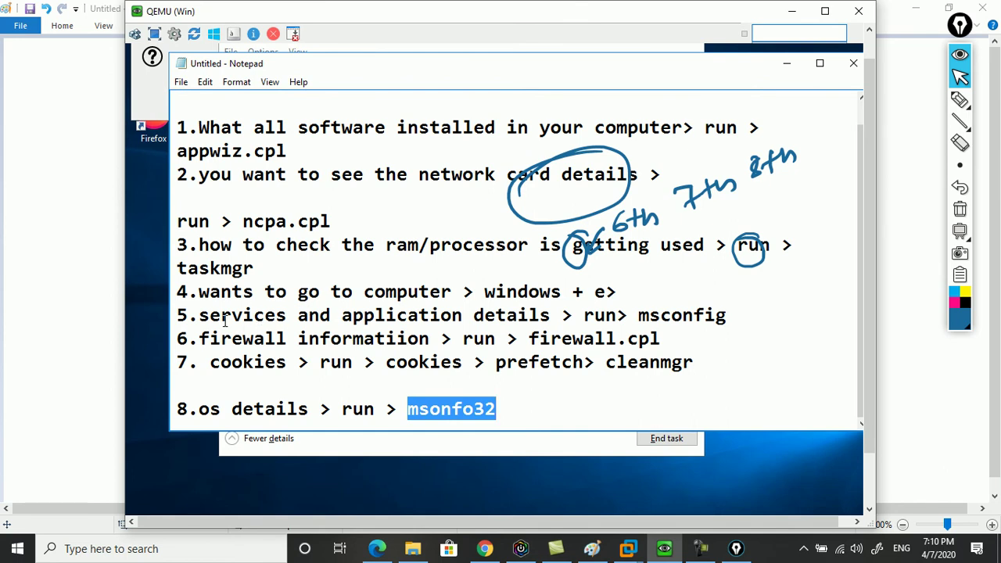
Step: Highlight the services and application details note in Notepad and run msconfig to open System Configuration
{"action": "left_click_drag", "start_coordinate": [222, 315], "coordinate": [485, 316]}
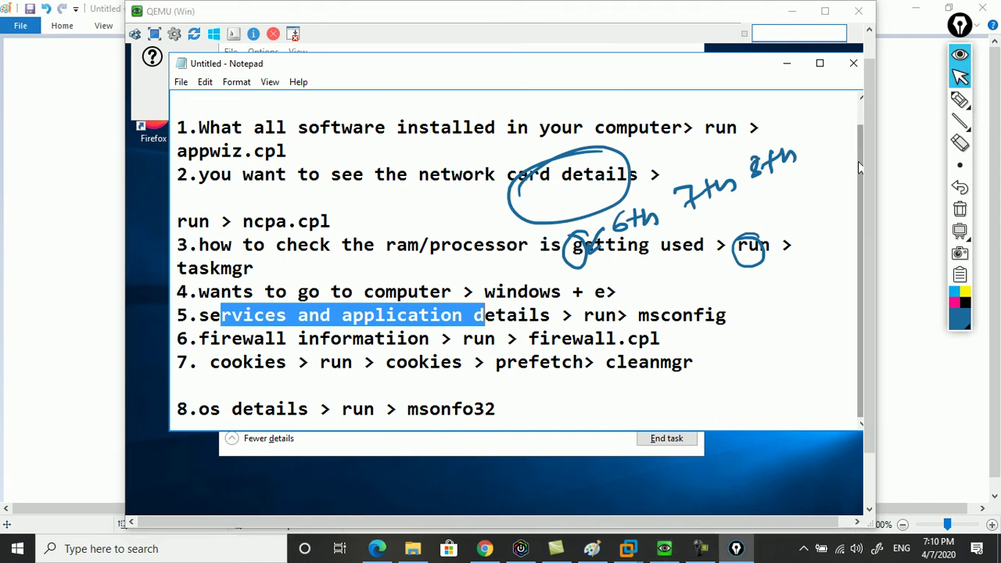
{"action": "scroll", "coordinate": [858, 161], "scroll_direction": "down", "scroll_amount": 2}
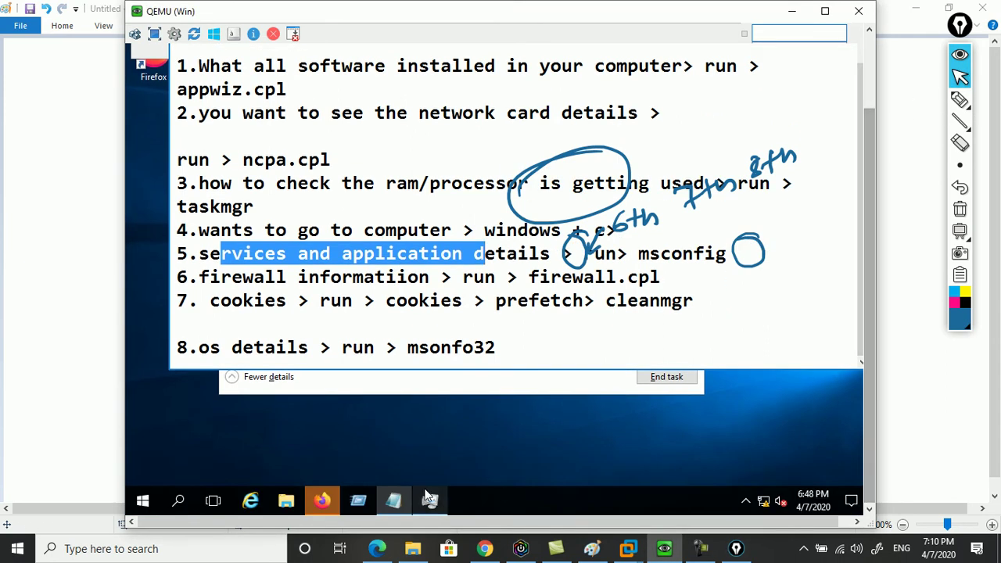
{"action": "left_click", "coordinate": [358, 501]}
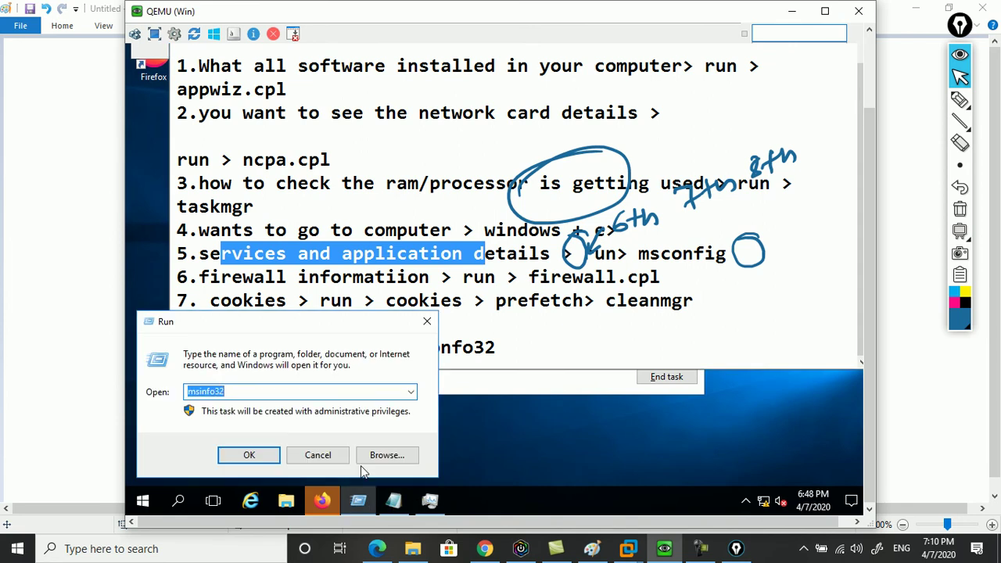
{"action": "type", "text": "ms"}
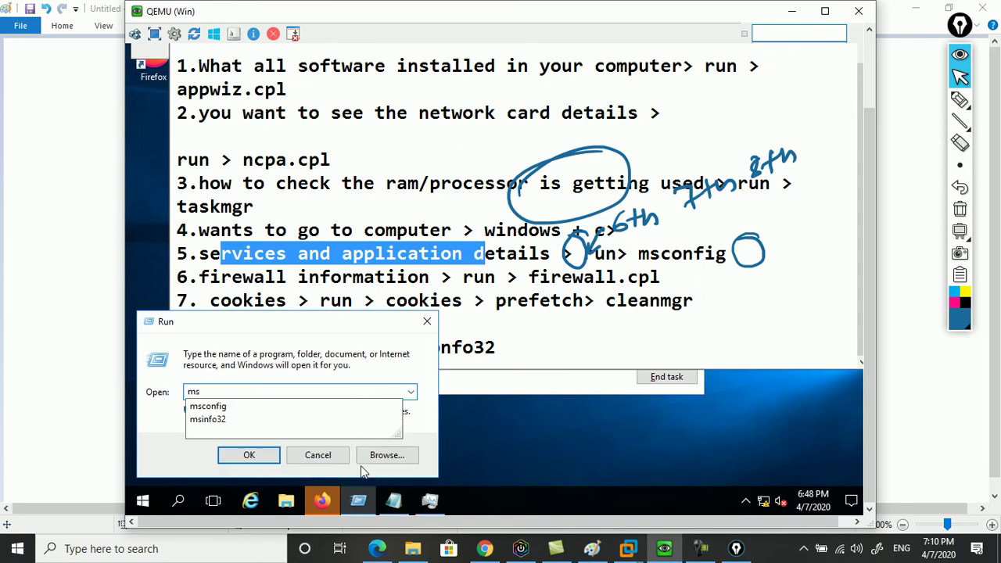
{"action": "key", "text": "Down"}
{"action": "key", "text": "Return"}
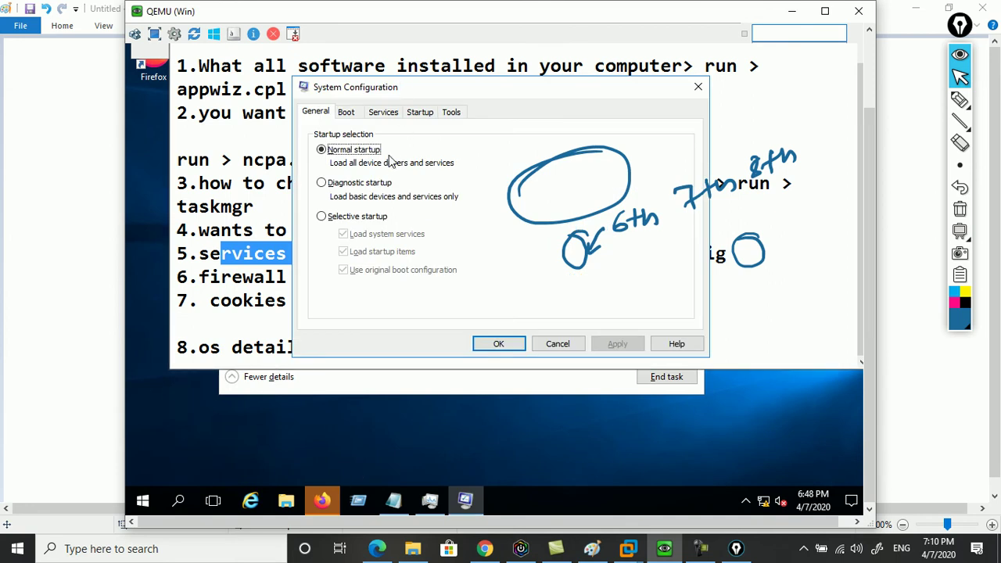
Step: Disable the Windows Event Log service in System Configuration, apply the change and exit without restarting
{"action": "left_click", "coordinate": [382, 115]}
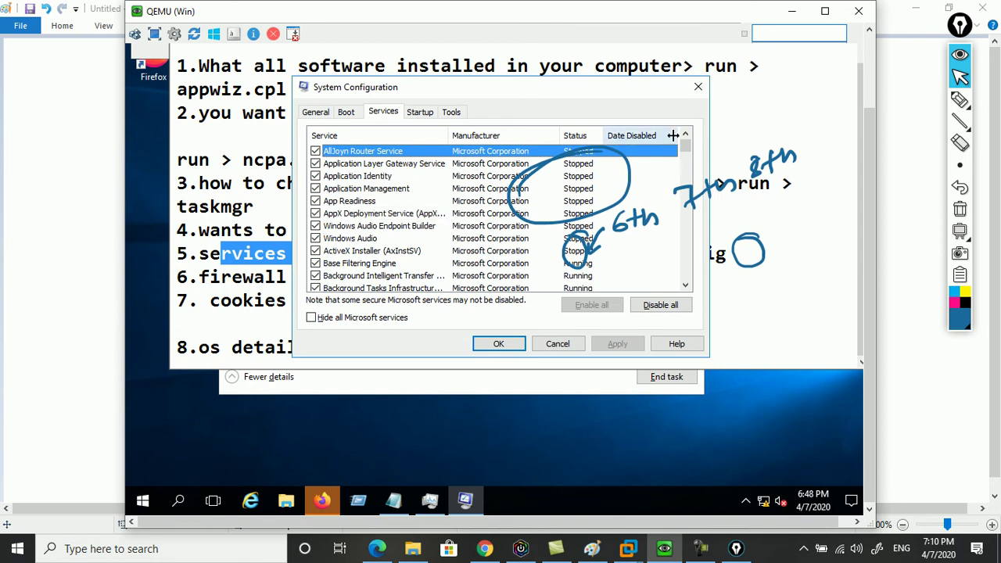
{"action": "left_click_drag", "start_coordinate": [691, 149], "coordinate": [690, 169]}
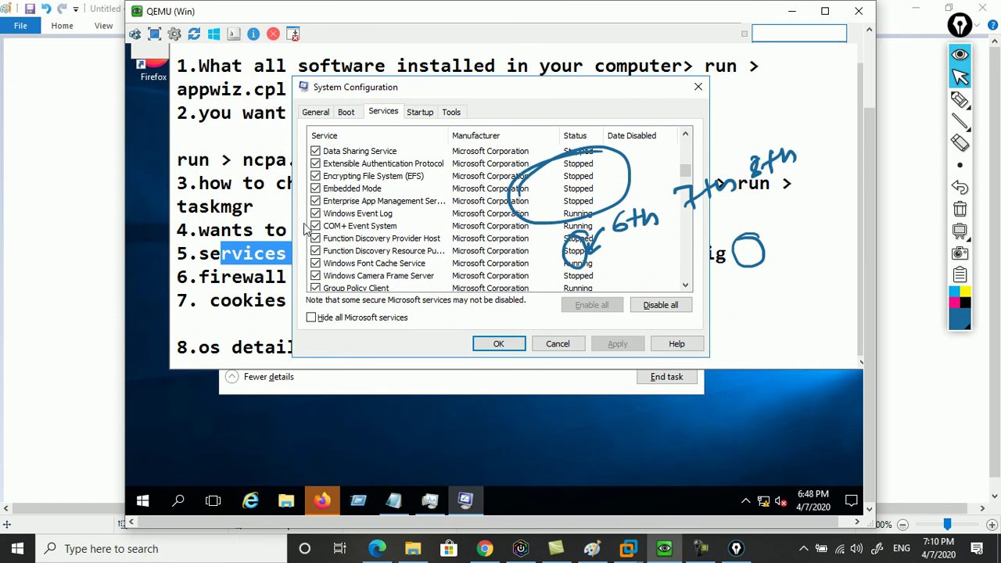
{"action": "left_click", "coordinate": [315, 214]}
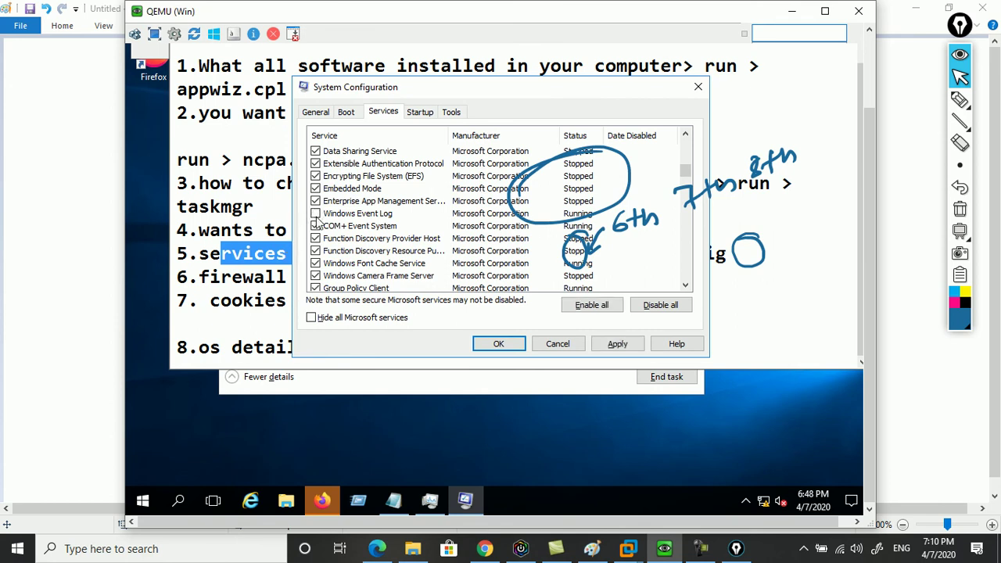
{"action": "left_click", "coordinate": [615, 345]}
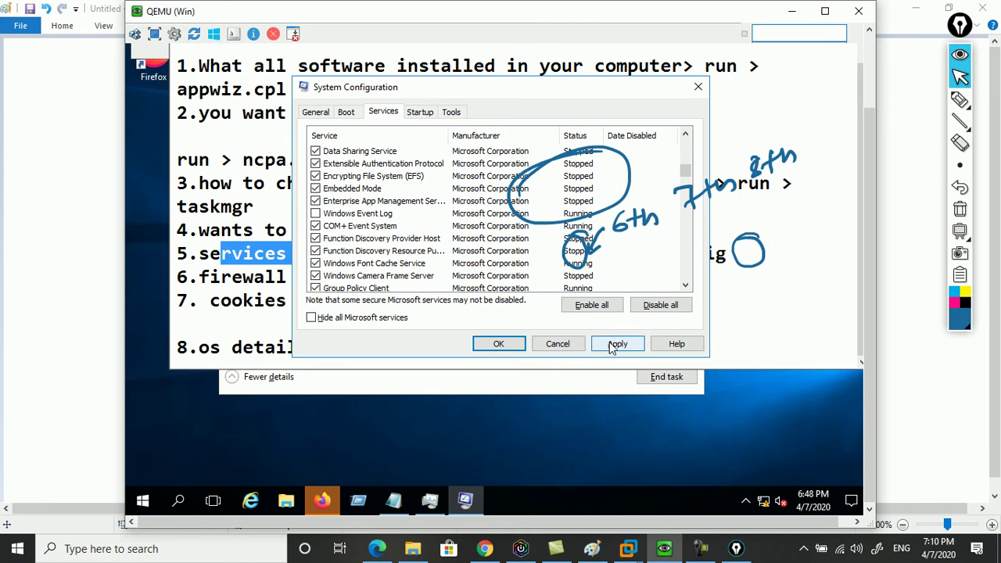
{"action": "left_click", "coordinate": [509, 343]}
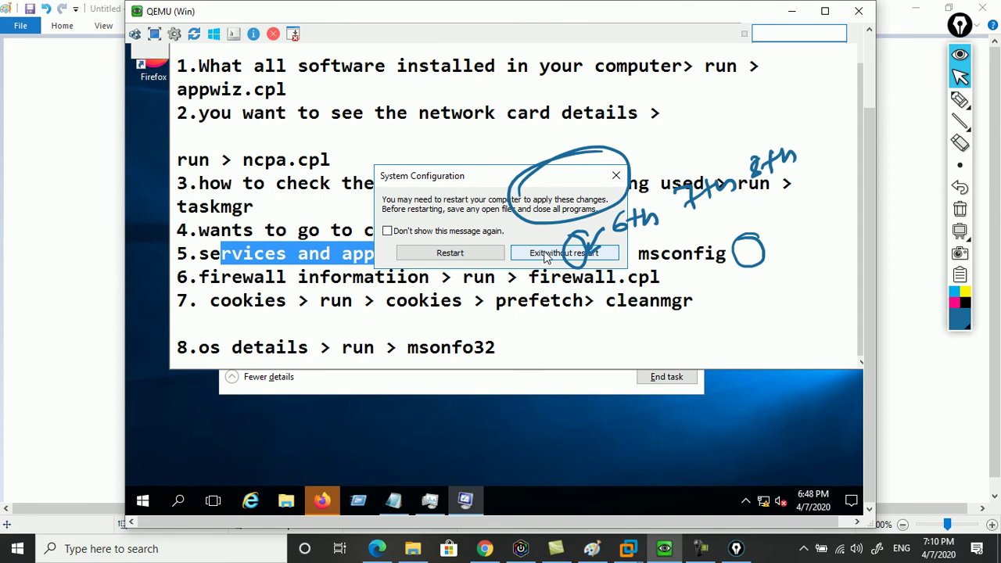
{"action": "left_click", "coordinate": [546, 256]}
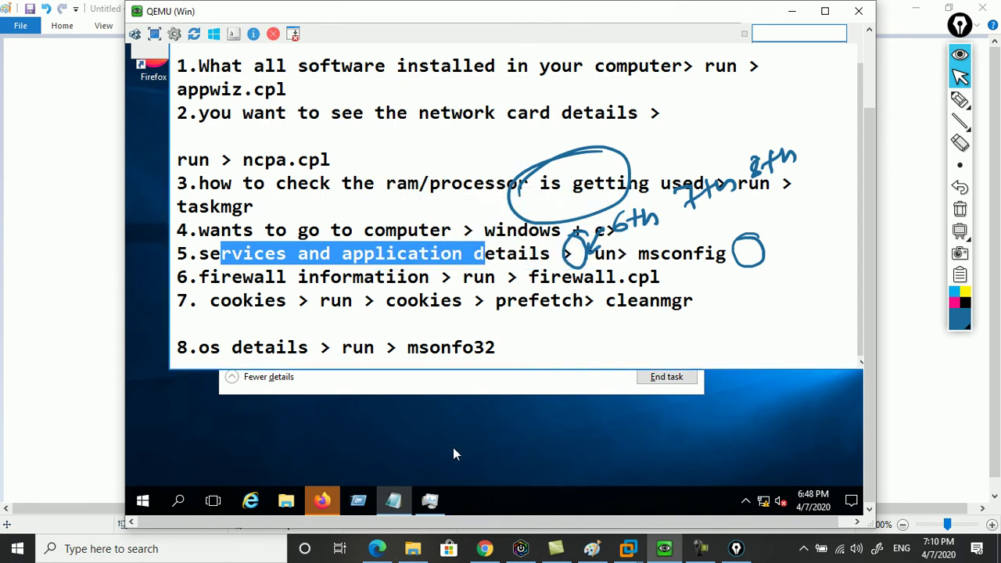
Step: Run msconfig again and review the services list and the startup items
{"action": "key", "text": "super+r"}
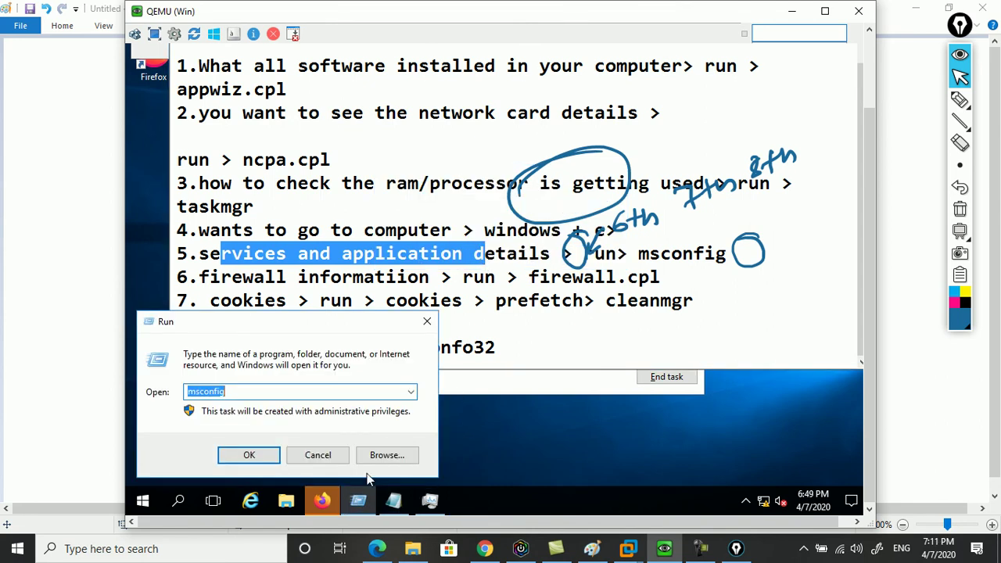
{"action": "key", "text": "Return"}
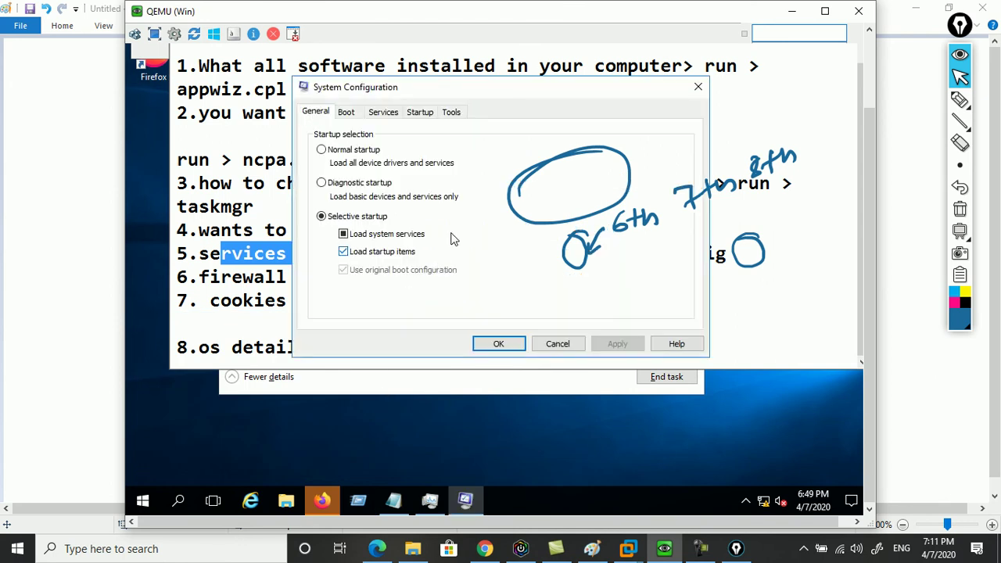
{"action": "left_click", "coordinate": [383, 114]}
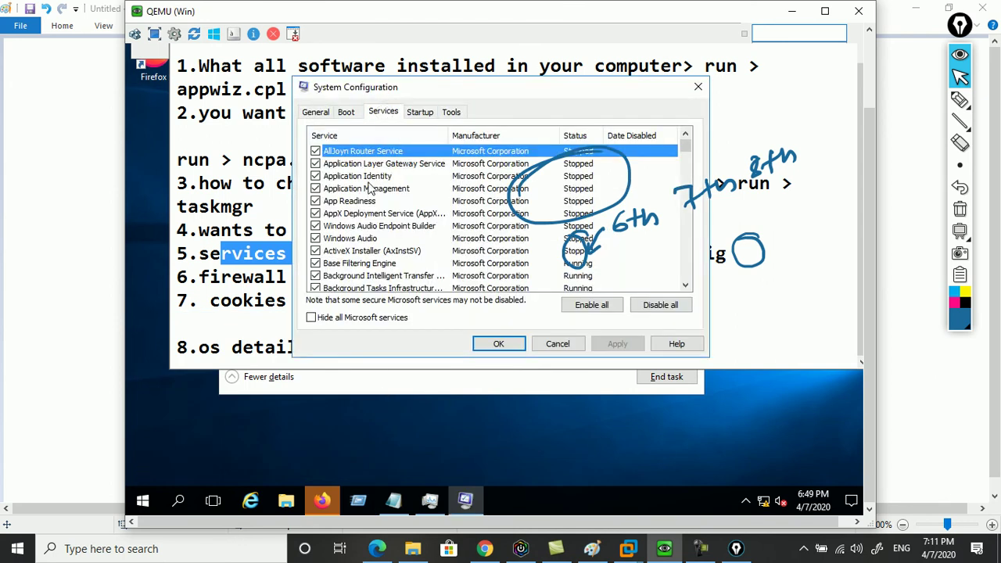
{"action": "left_click", "coordinate": [423, 115]}
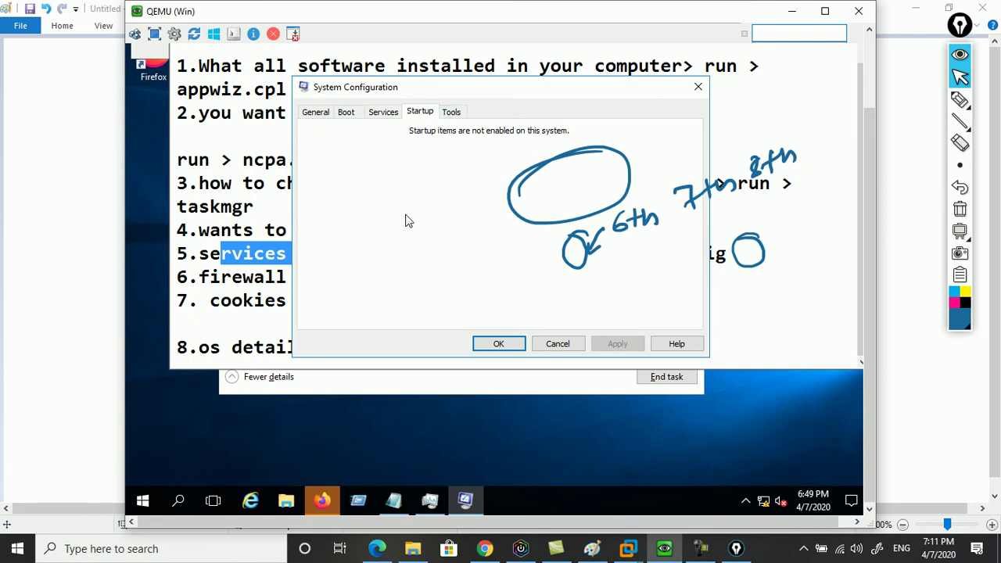
Step: View the launch commands of Event Viewer, Programs and Internet Options among System Configuration's tools, highlighting the end of the appwiz.cpl path
{"action": "left_click", "coordinate": [452, 114]}
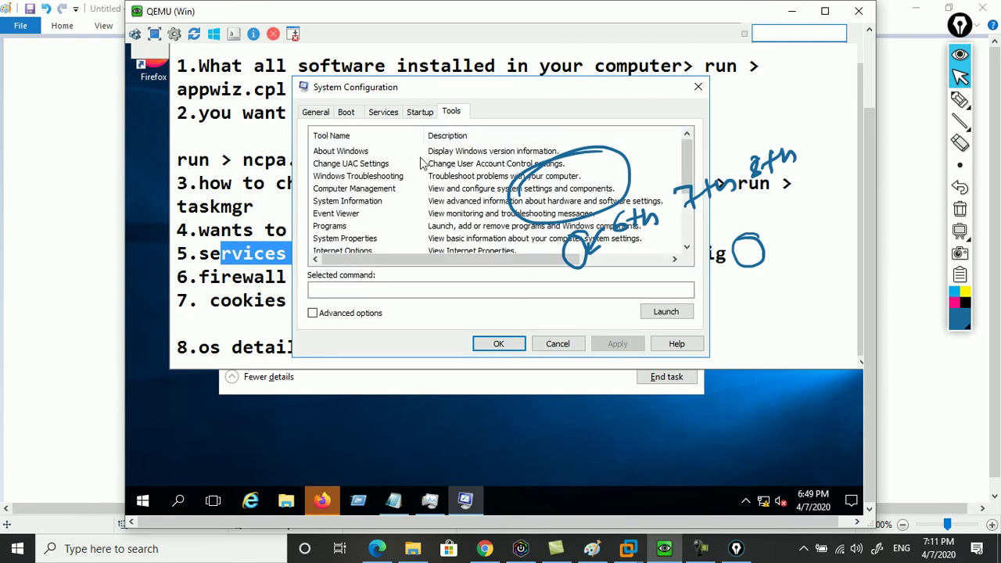
{"action": "left_click", "coordinate": [366, 214]}
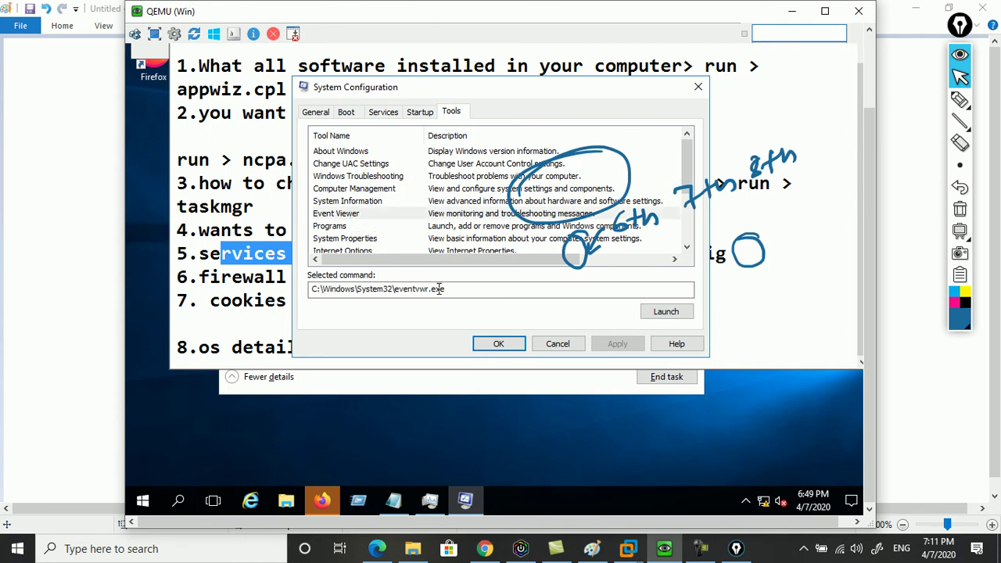
{"action": "left_click", "coordinate": [341, 227]}
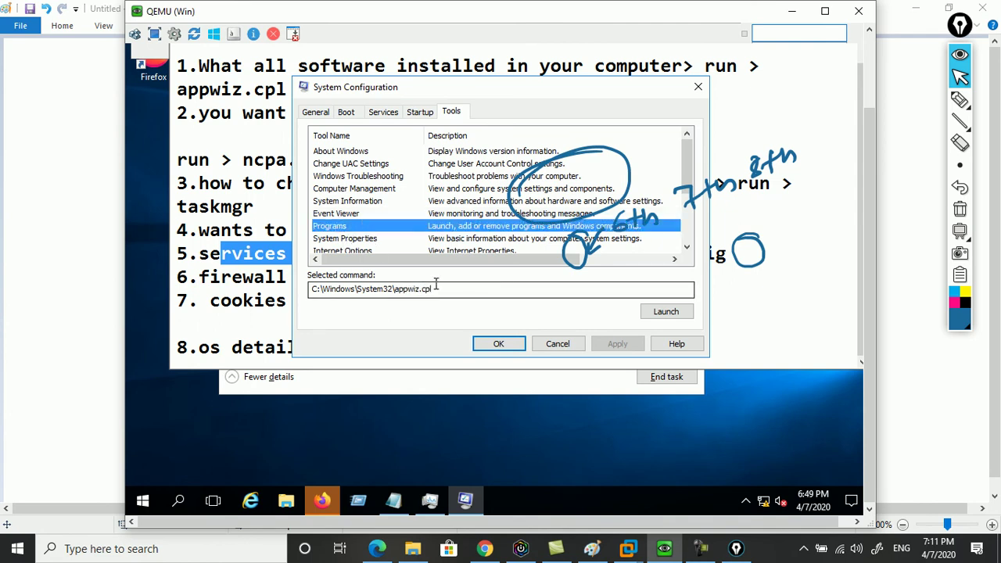
{"action": "left_click_drag", "start_coordinate": [414, 289], "coordinate": [445, 286]}
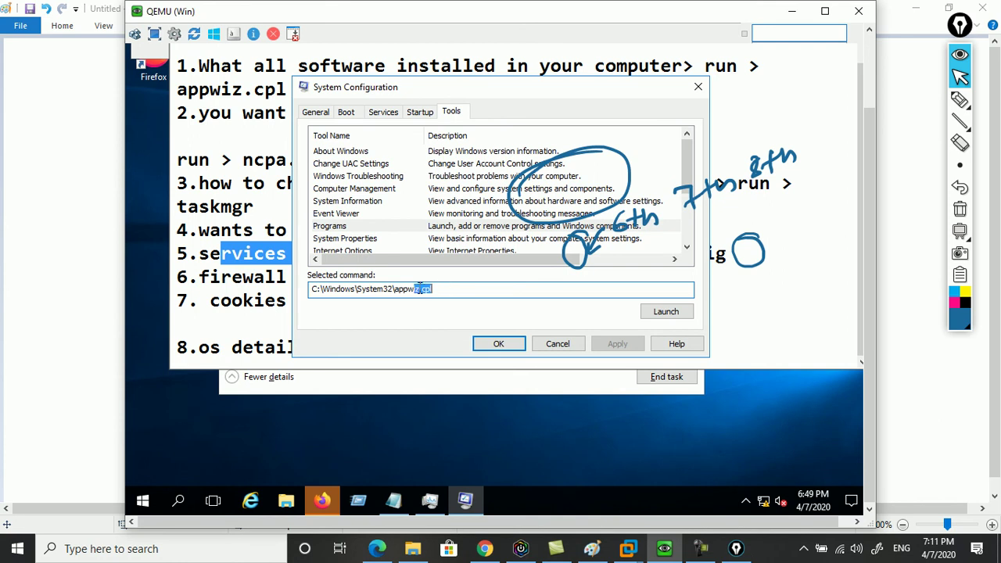
{"action": "left_click", "coordinate": [362, 251]}
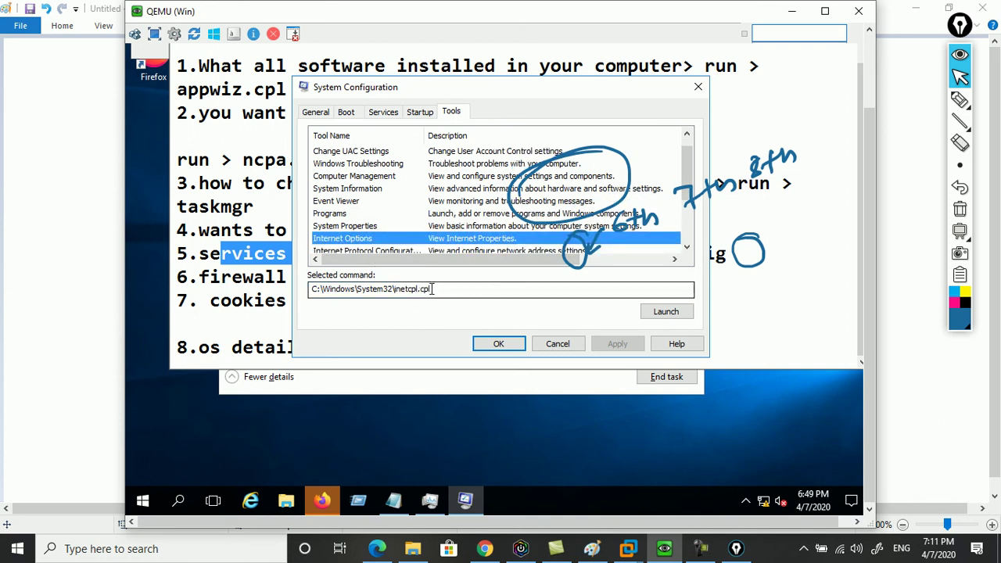
Step: Erase all hand-drawn annotations covering the System Configuration tool list
{"action": "left_click", "coordinate": [687, 248]}
{"action": "left_click", "coordinate": [687, 248]}
{"action": "left_click", "coordinate": [687, 248]}
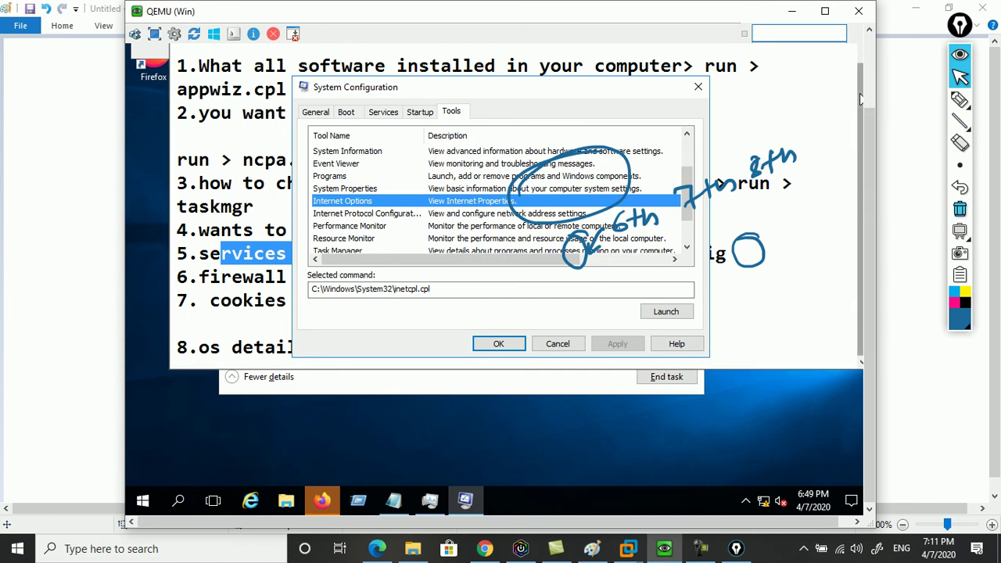
{"action": "left_click", "coordinate": [959, 209]}
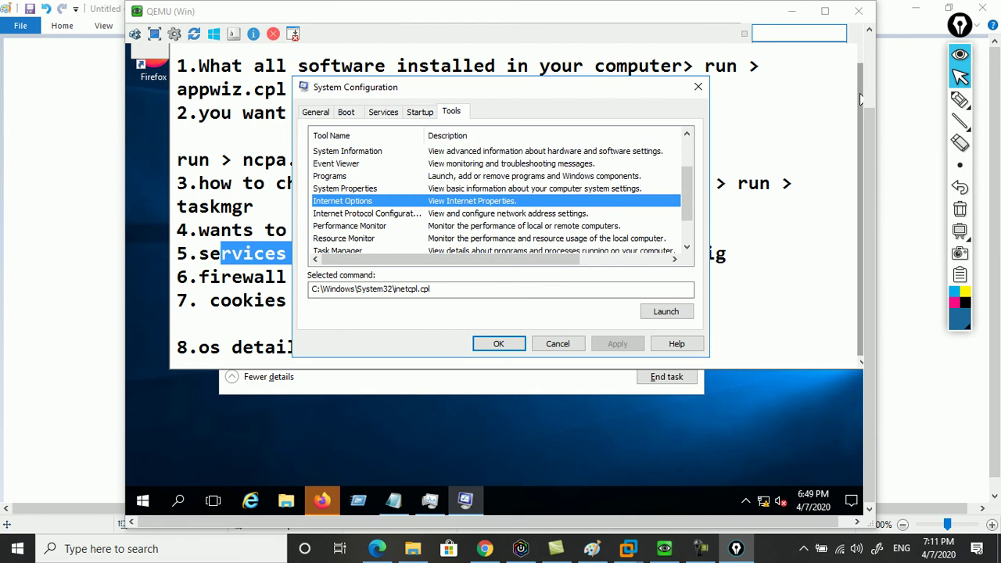
Step: View the launch commands of Registry Editor, Command Prompt, Task Manager and Resource Monitor in the tool list
{"action": "left_click", "coordinate": [686, 247]}
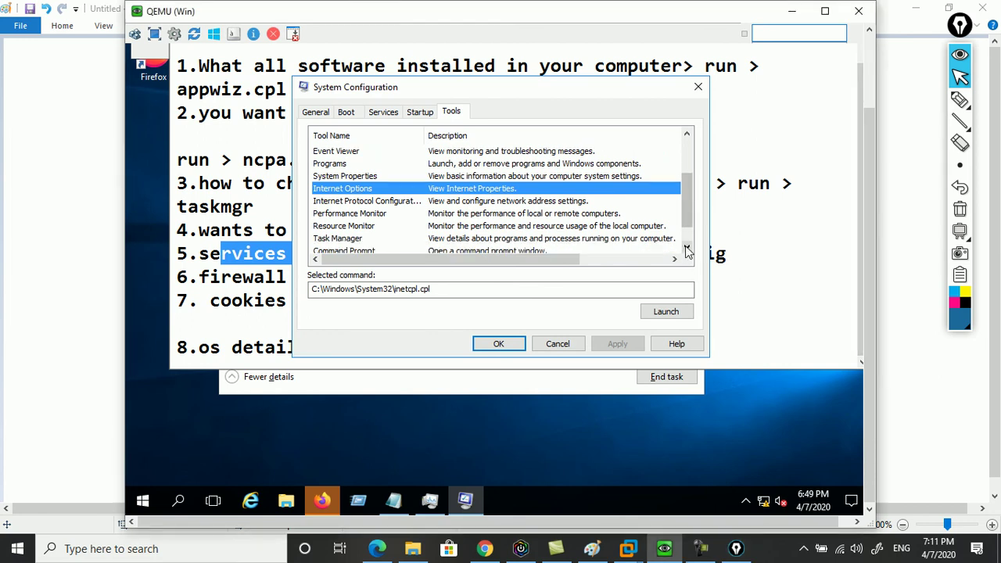
{"action": "left_click", "coordinate": [686, 247]}
{"action": "left_click", "coordinate": [686, 247]}
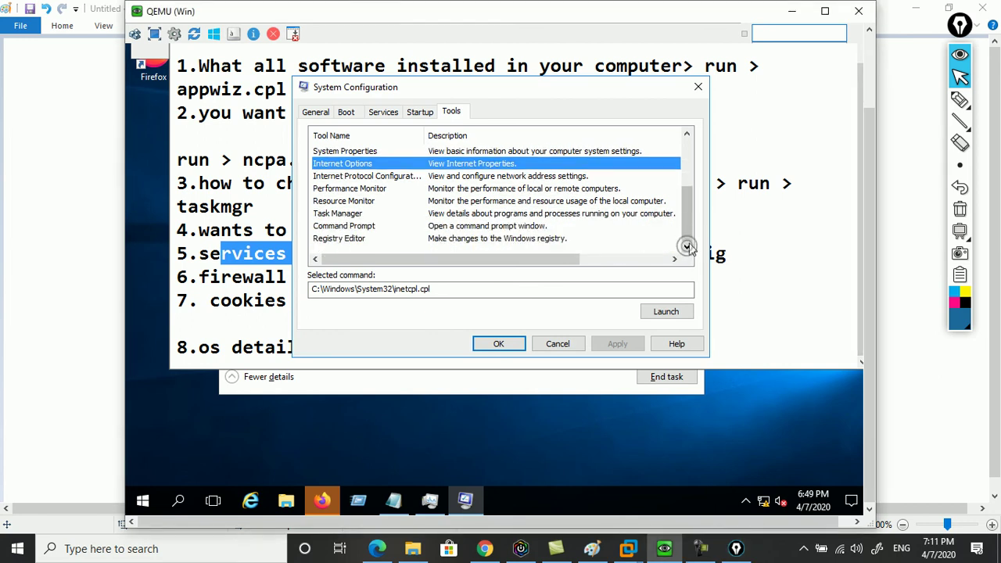
{"action": "left_click", "coordinate": [488, 238]}
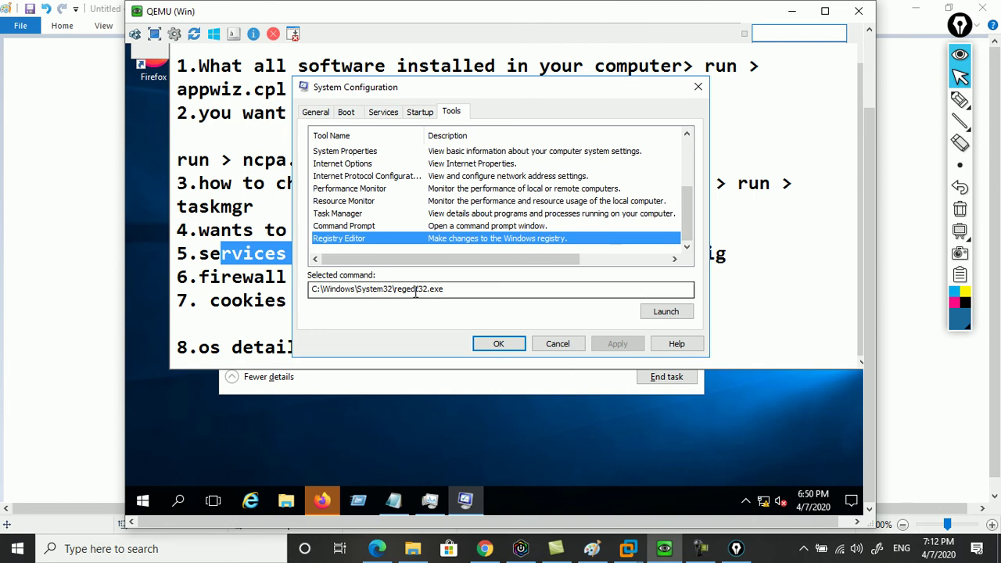
{"action": "left_click", "coordinate": [346, 226]}
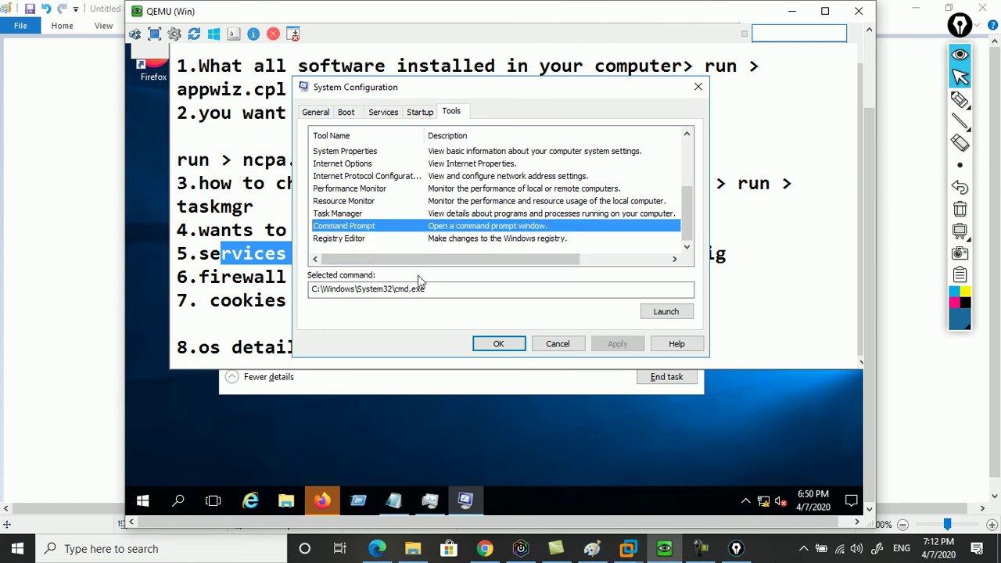
{"action": "left_click", "coordinate": [348, 214]}
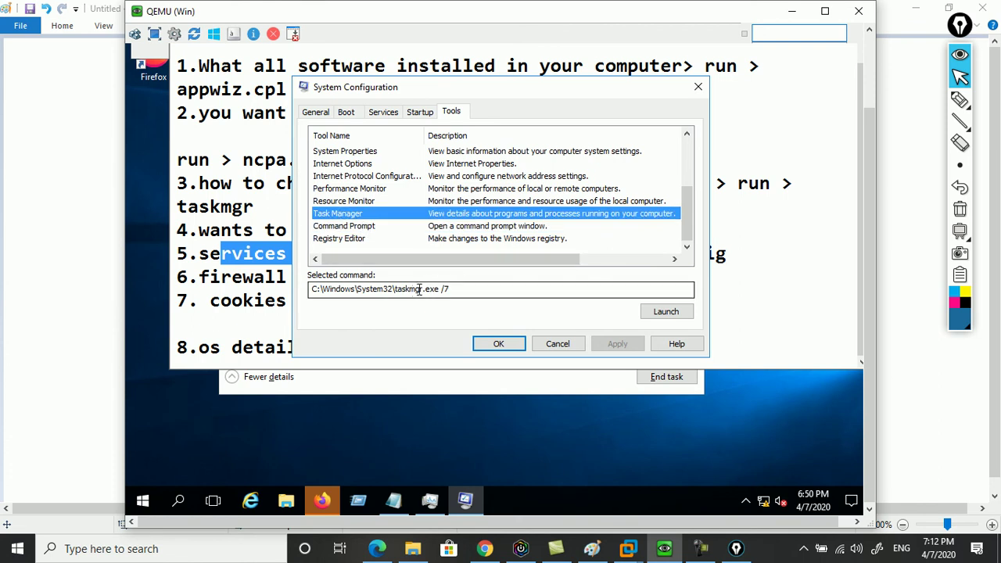
{"action": "left_click", "coordinate": [360, 201]}
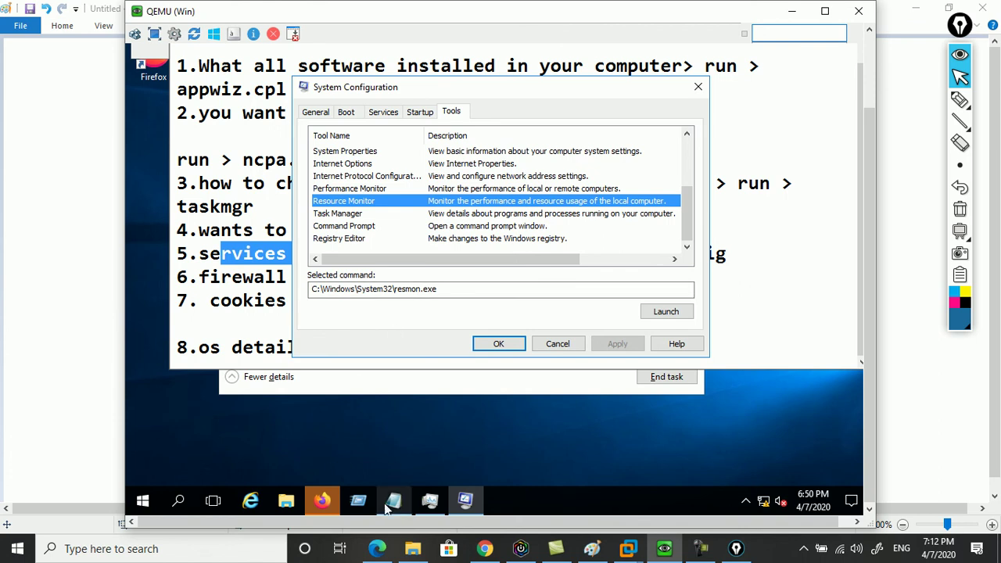
Step: Run resmon to view CPU, disk, network and memory usage in Resource Monitor, and close it
{"action": "left_click", "coordinate": [358, 501]}
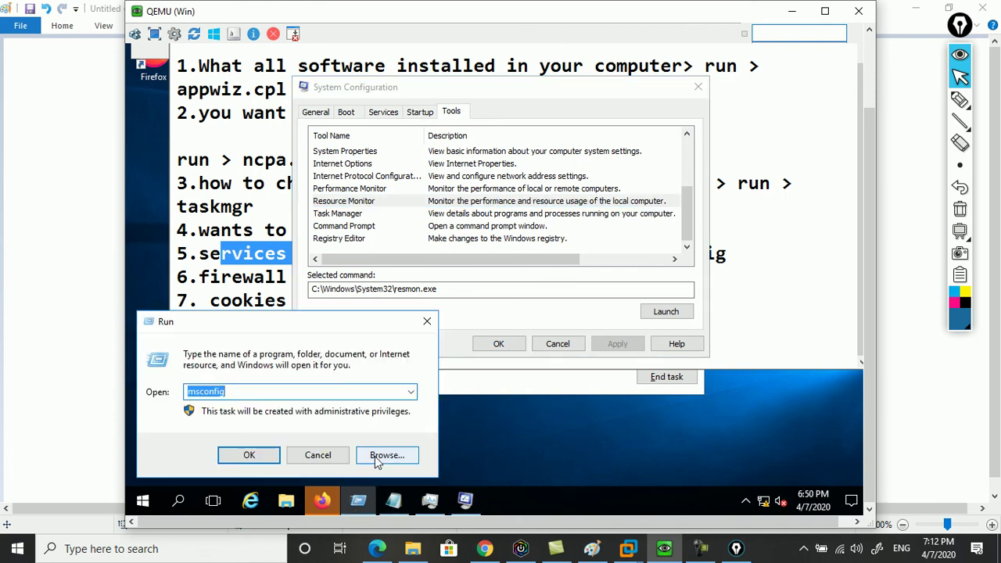
{"action": "type", "text": "resmon"}
{"action": "key", "text": "Return"}
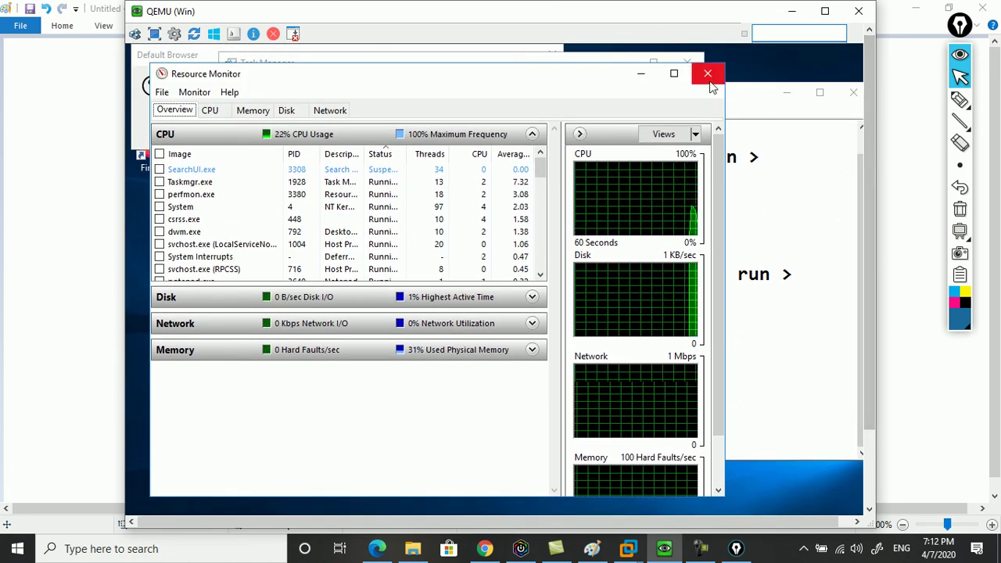
{"action": "left_click", "coordinate": [708, 78]}
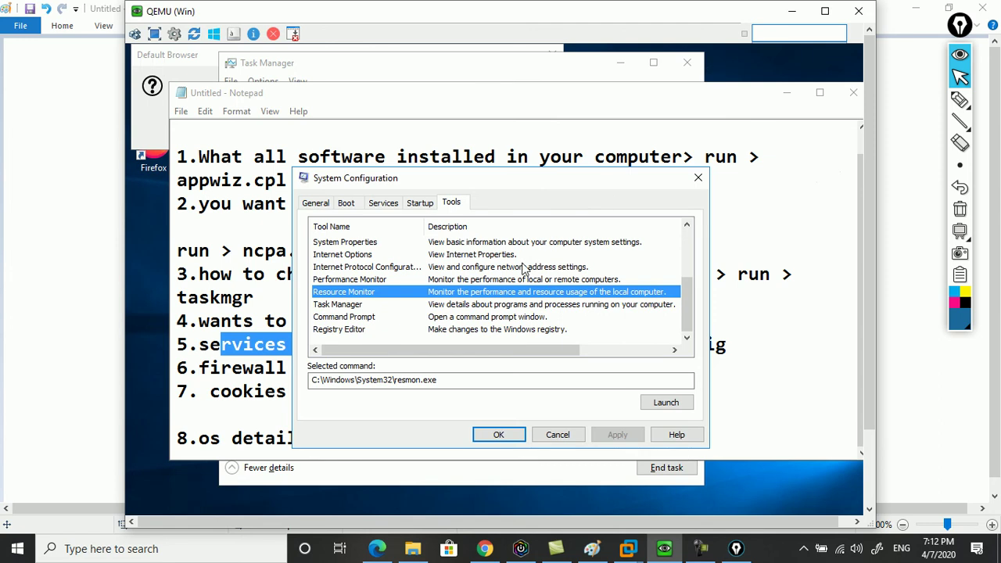
Step: View the launch commands of Performance Monitor and the Internet Protocol Configuration tool
{"action": "left_click", "coordinate": [344, 279]}
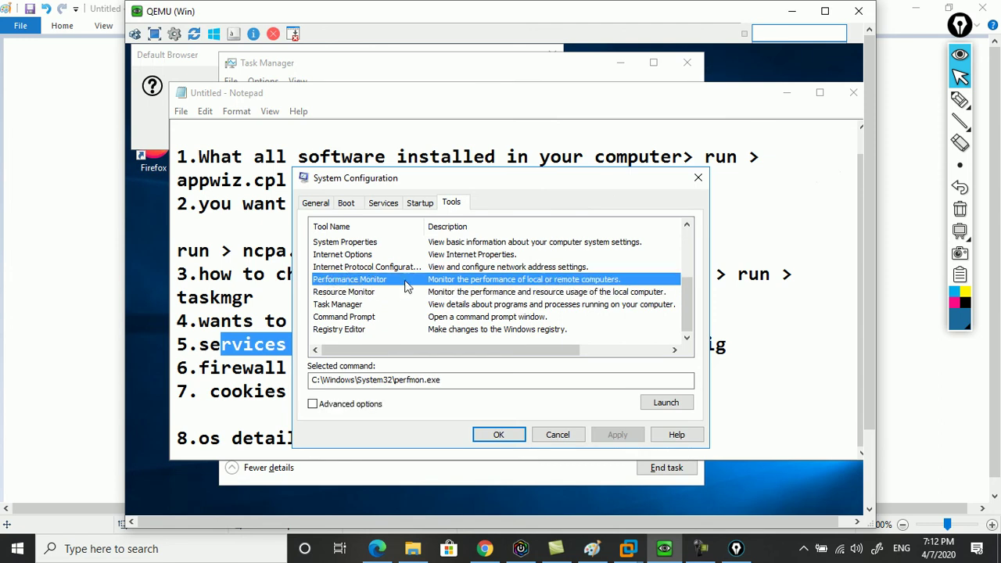
{"action": "left_click", "coordinate": [346, 266]}
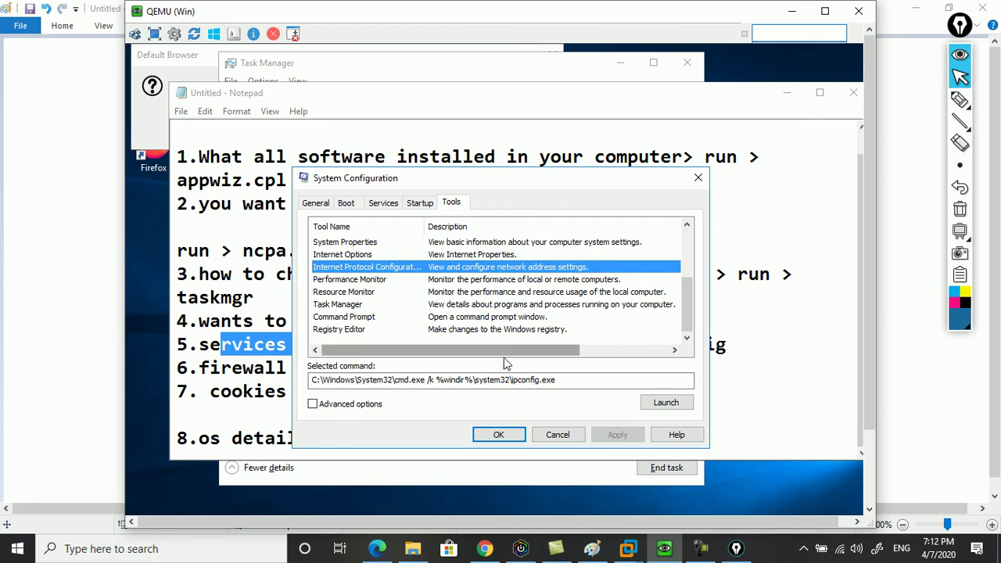
Step: View the launch commands of Internet Options and System Properties in the tool list
{"action": "left_click", "coordinate": [356, 255]}
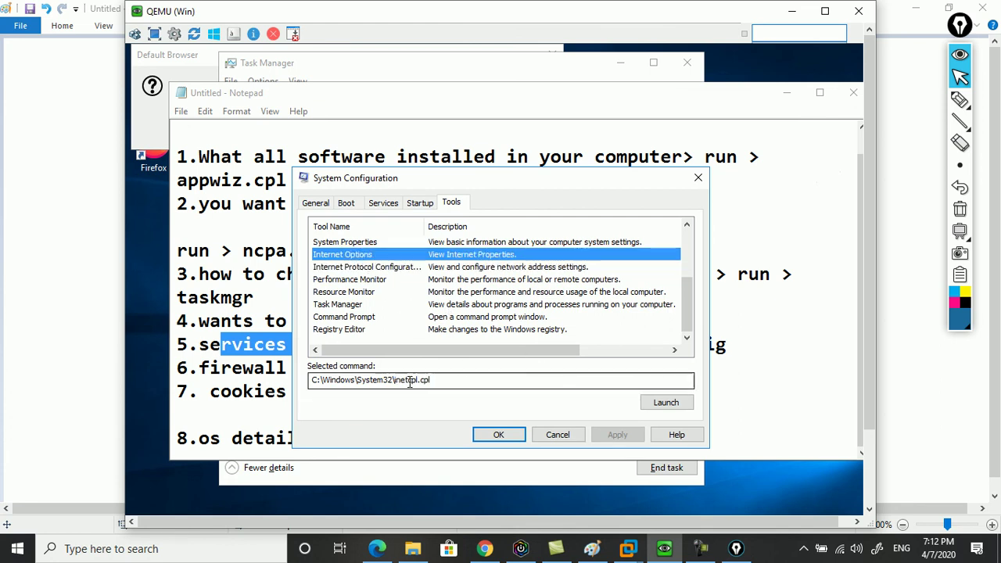
{"action": "left_click_drag", "start_coordinate": [416, 380], "coordinate": [440, 373]}
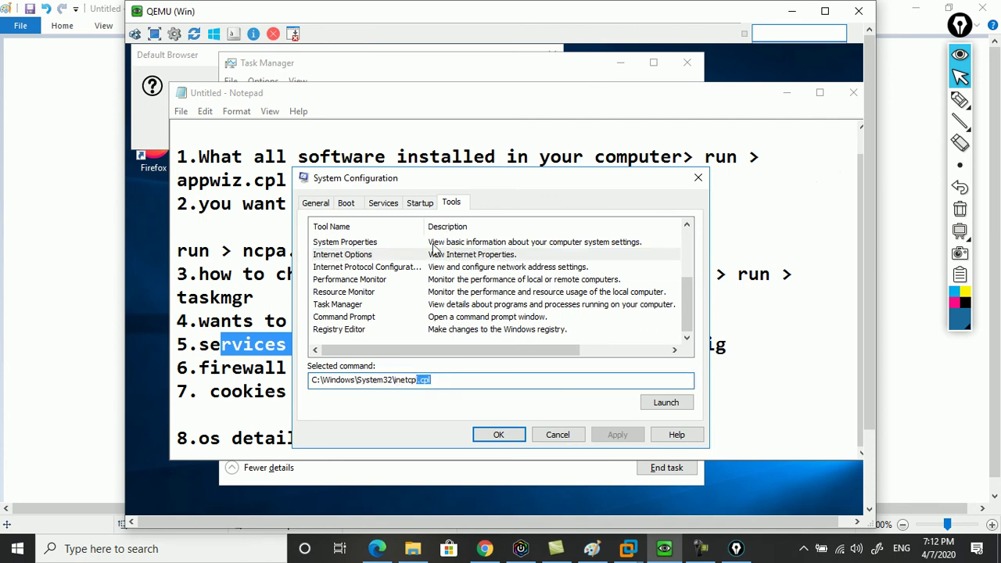
{"action": "left_click", "coordinate": [398, 241]}
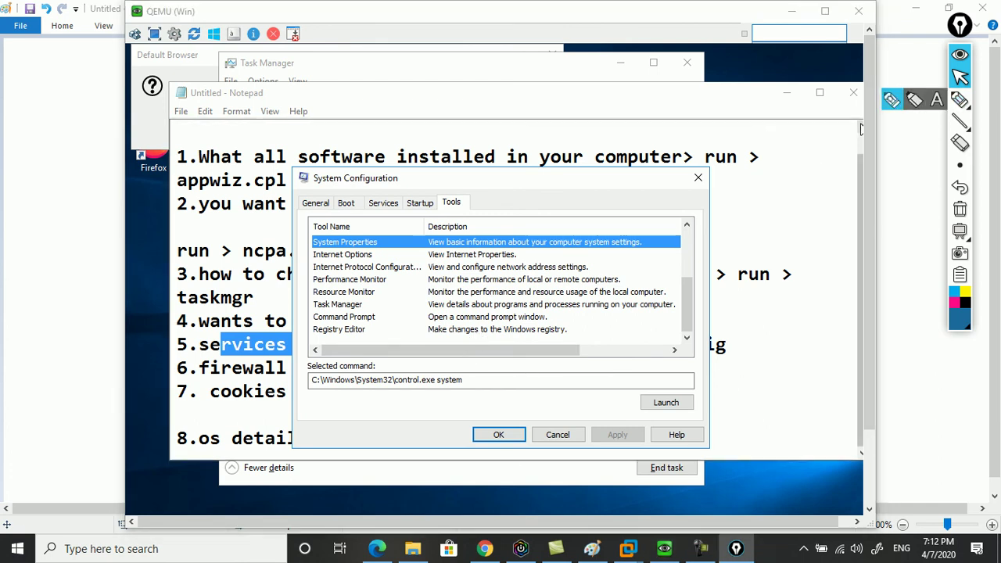
Step: Handwrite a short note with the pen beside the System Configuration window and circle it
{"action": "left_click", "coordinate": [960, 99]}
{"action": "mouse_move", "coordinate": [739, 190]}
{"action": "left_mouse_down"}
{"action": "mouse_move", "coordinate": [738, 233]}
{"action": "mouse_move", "coordinate": [778, 223]}
{"action": "left_mouse_up"}
{"action": "left_click_drag", "start_coordinate": [774, 188], "coordinate": [786, 208]}
{"action": "mouse_move", "coordinate": [774, 131]}
{"action": "left_mouse_down"}
{"action": "mouse_move", "coordinate": [801, 226]}
{"action": "mouse_move", "coordinate": [752, 138]}
{"action": "left_mouse_up"}
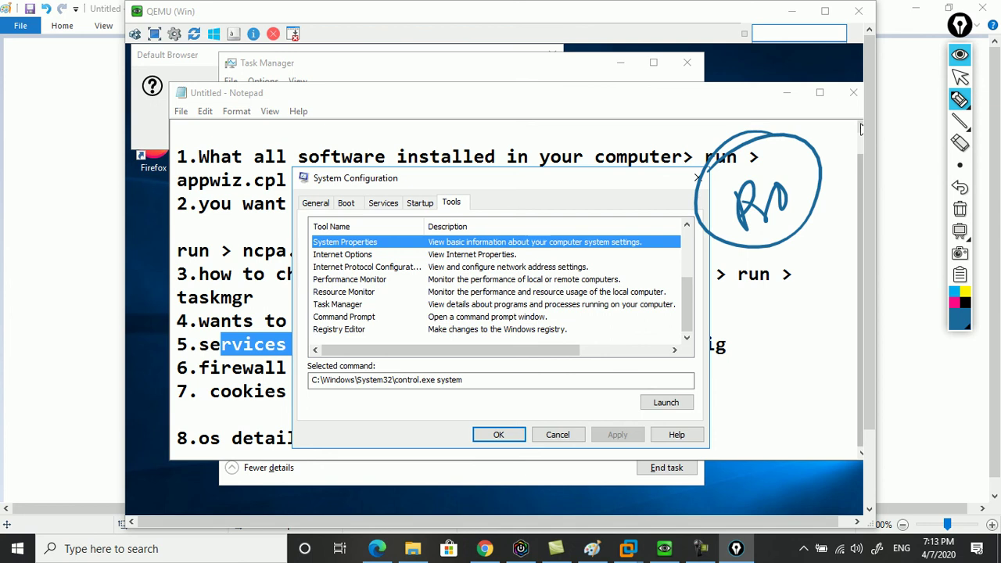
{"action": "left_click", "coordinate": [960, 77]}
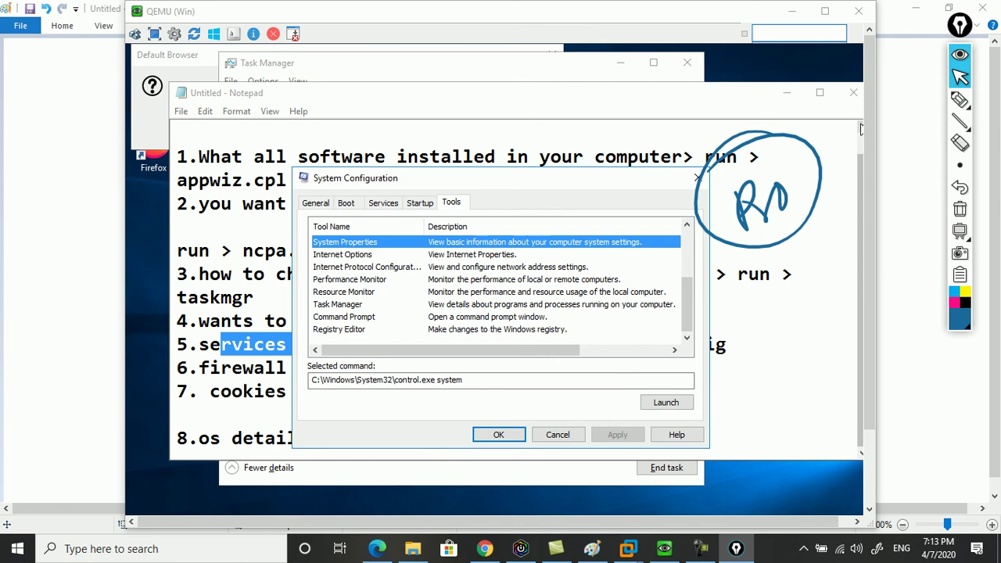
Step: View the launch command of About Windows, and run winver to check the Windows version, closing its window
{"action": "left_click_drag", "start_coordinate": [687, 305], "coordinate": [681, 224]}
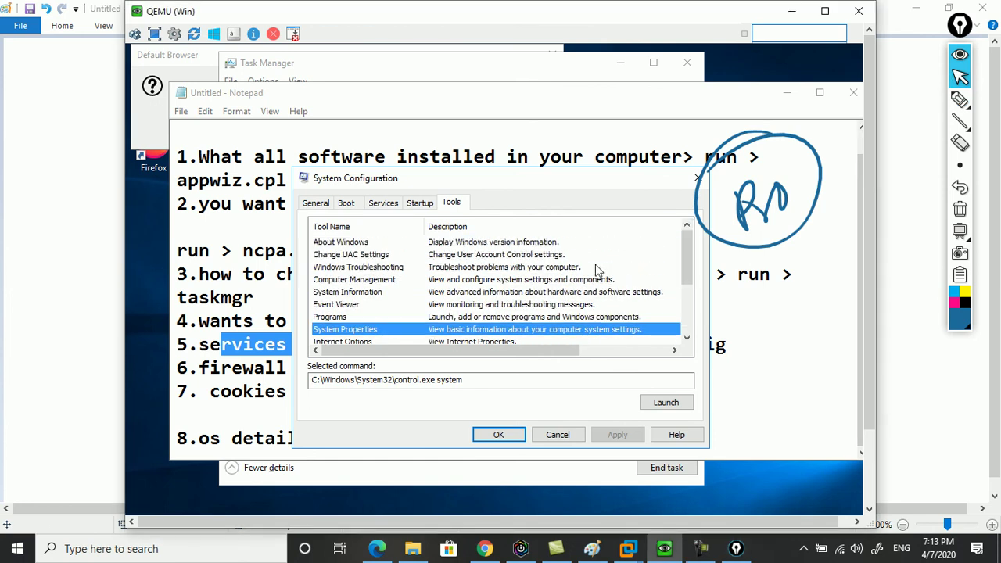
{"action": "left_click", "coordinate": [356, 242]}
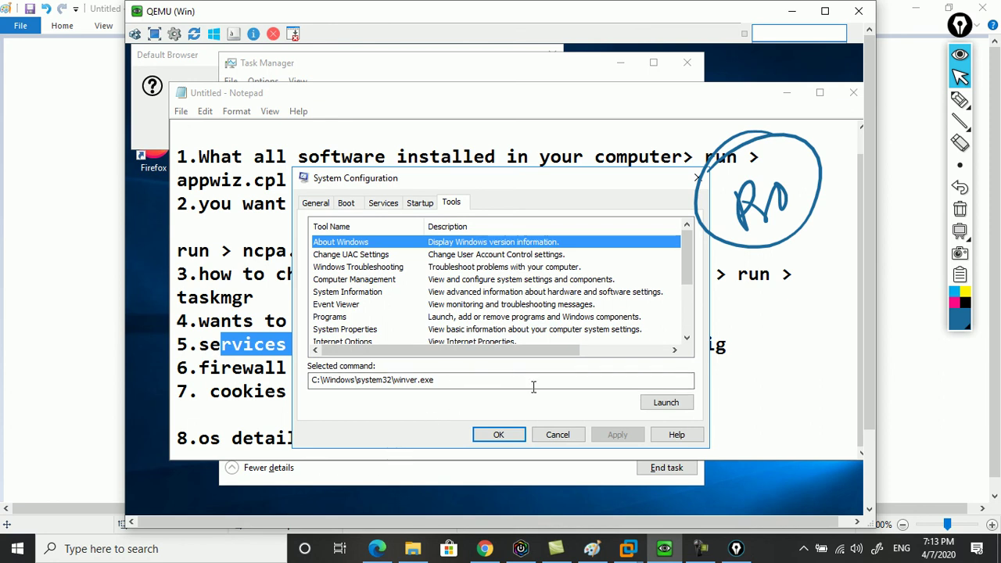
{"action": "scroll", "coordinate": [823, 335], "scroll_direction": "down", "scroll_amount": 3}
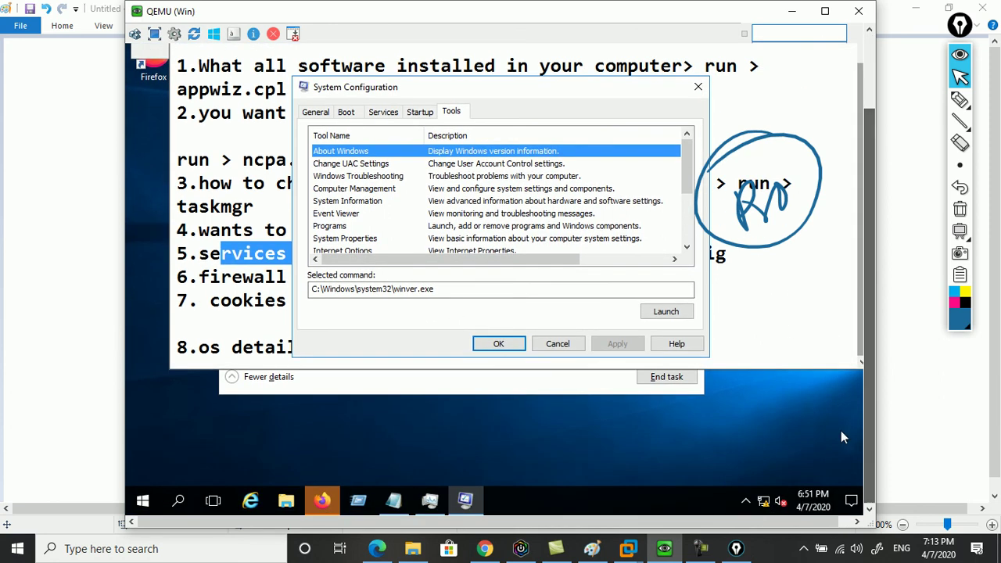
{"action": "left_click", "coordinate": [359, 497]}
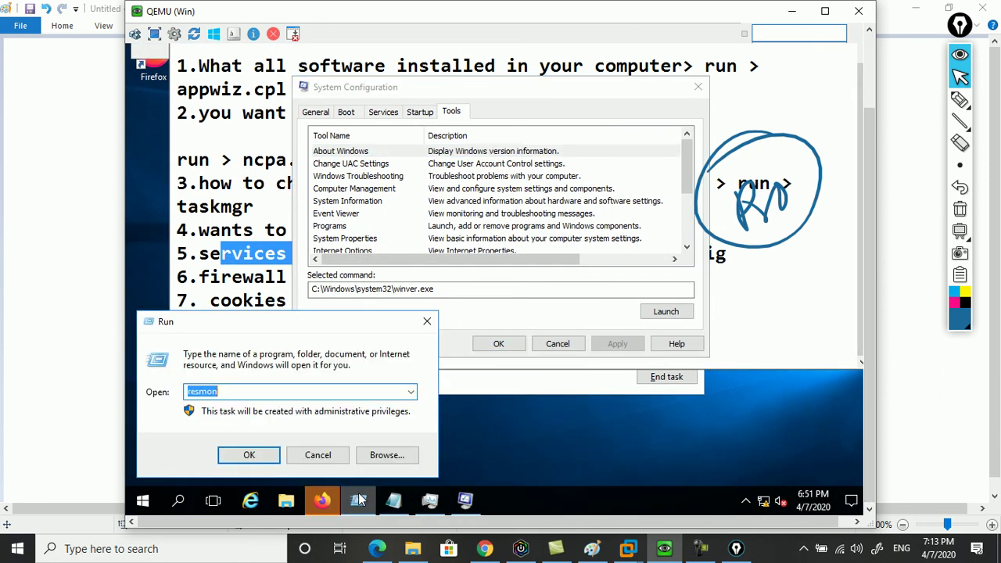
{"action": "type", "text": "winver"}
{"action": "key", "text": "Return"}
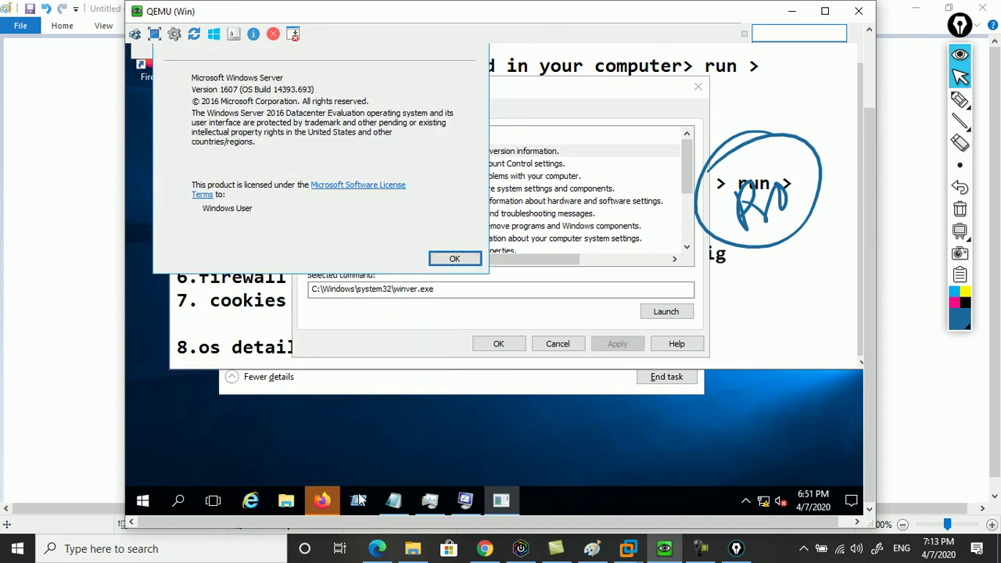
{"action": "left_click", "coordinate": [454, 259]}
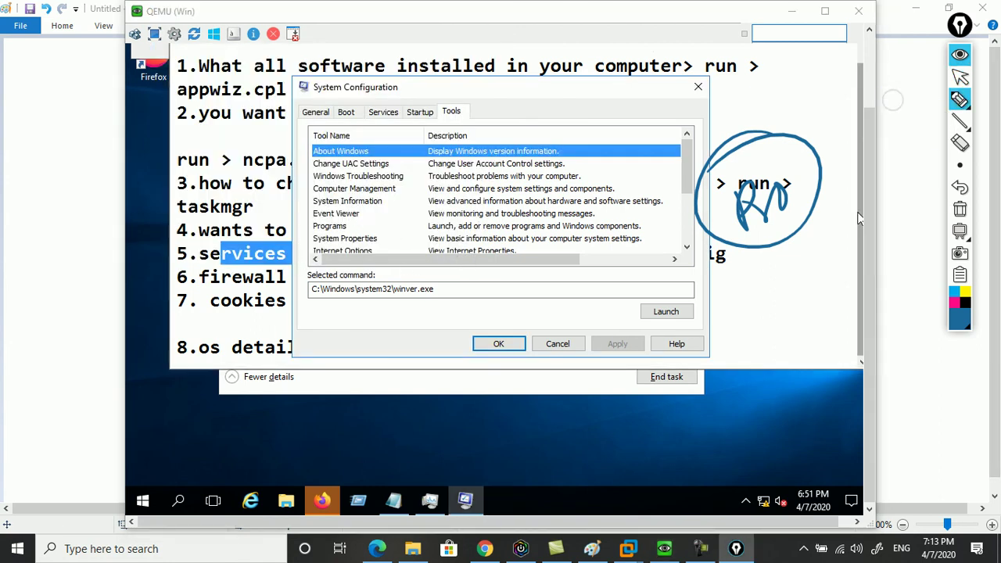
Step: Handwrite "msconfig > tools" with the pen across the System Configuration window and underline the word tools
{"action": "mouse_move", "coordinate": [302, 348]}
{"action": "left_mouse_down"}
{"action": "mouse_move", "coordinate": [311, 327]}
{"action": "mouse_move", "coordinate": [336, 332]}
{"action": "mouse_move", "coordinate": [497, 209]}
{"action": "mouse_move", "coordinate": [543, 213]}
{"action": "mouse_move", "coordinate": [539, 269]}
{"action": "left_mouse_up"}
{"action": "mouse_move", "coordinate": [566, 173]}
{"action": "left_mouse_down"}
{"action": "mouse_move", "coordinate": [586, 138]}
{"action": "mouse_move", "coordinate": [618, 131]}
{"action": "mouse_move", "coordinate": [628, 98]}
{"action": "mouse_move", "coordinate": [702, 124]}
{"action": "left_mouse_up"}
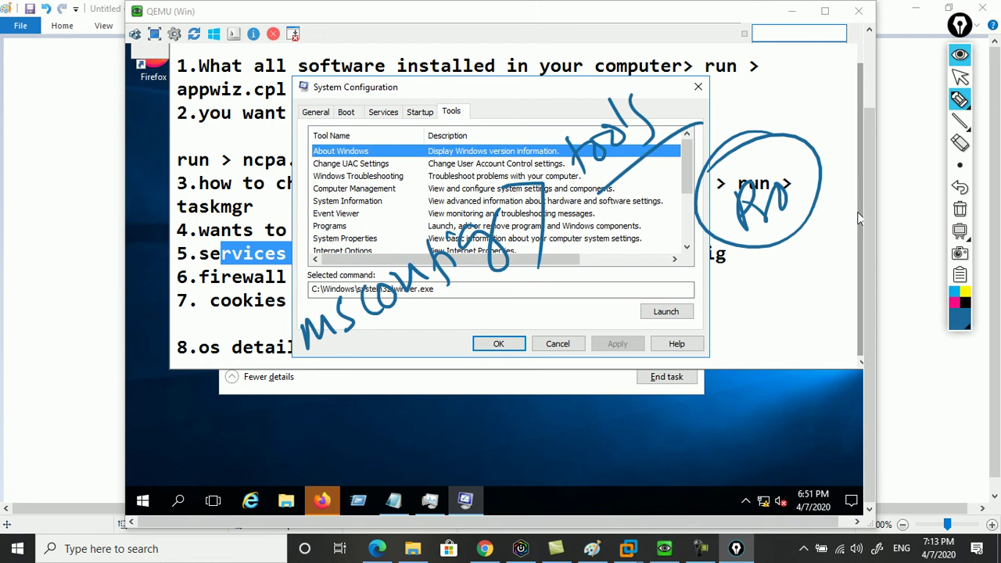
Step: Erase all hand-drawn annotations and close System Configuration
{"action": "key", "text": "ctrl+shift+c"}
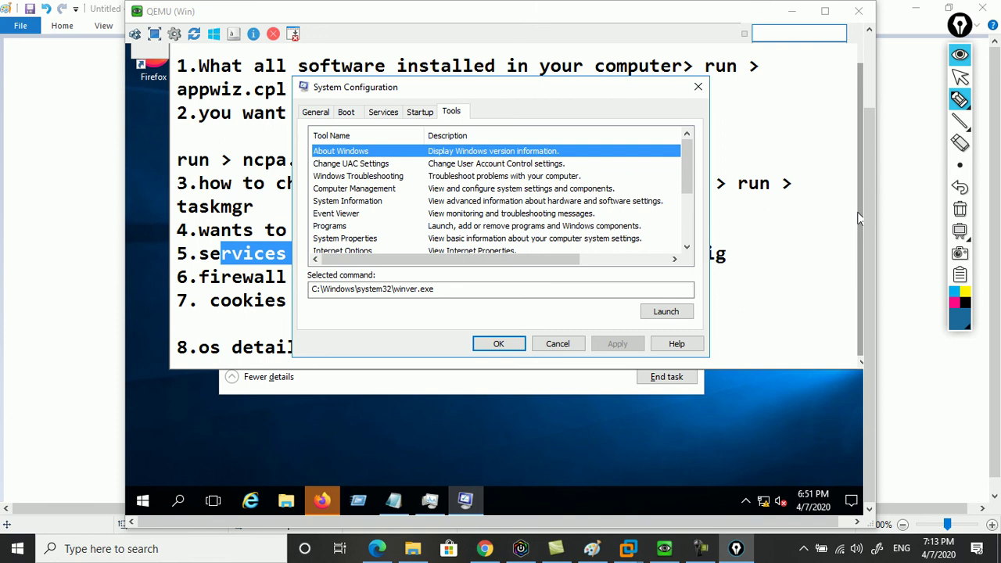
{"action": "left_click", "coordinate": [960, 77]}
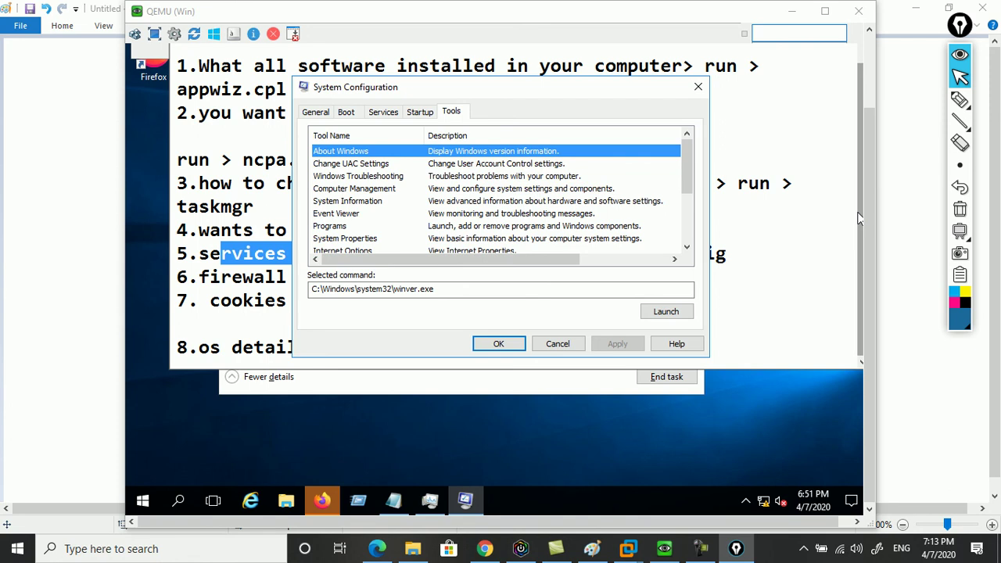
{"action": "left_click", "coordinate": [698, 86]}
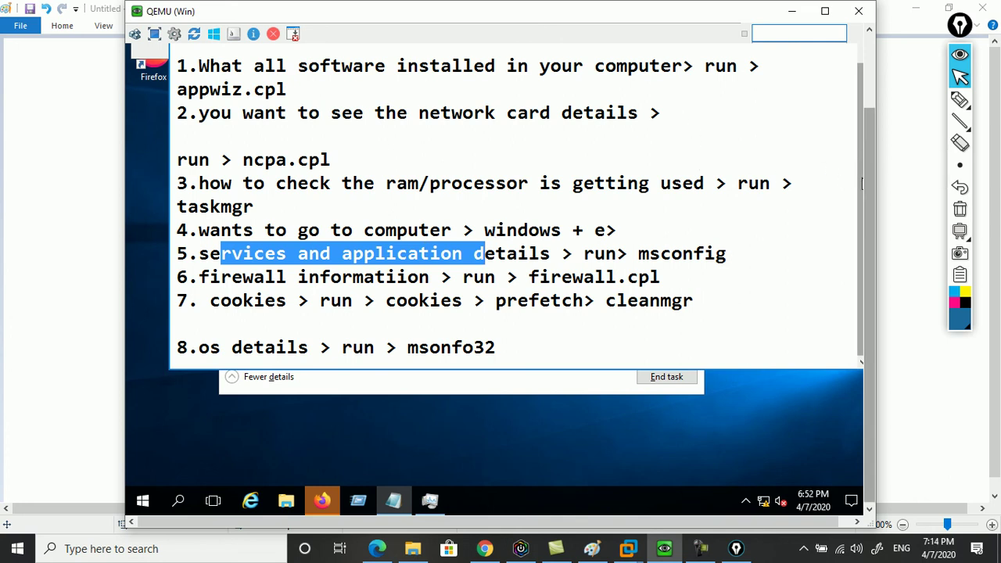
Step: Run firewall.cpl to view the Windows Firewall settings, and close the window
{"action": "scroll", "coordinate": [853, 183], "scroll_direction": "up", "scroll_amount": 2}
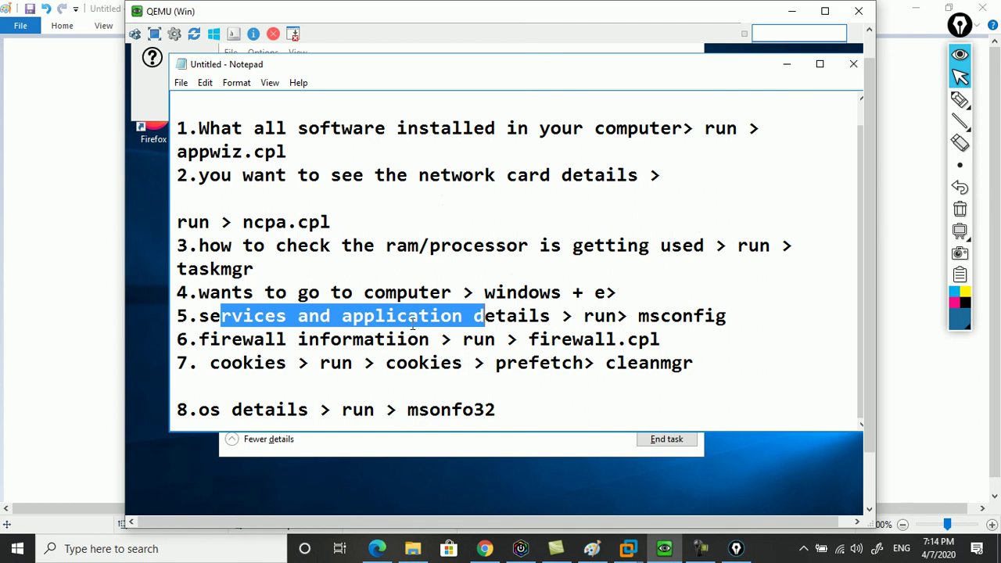
{"action": "left_click_drag", "start_coordinate": [867, 235], "coordinate": [867, 294]}
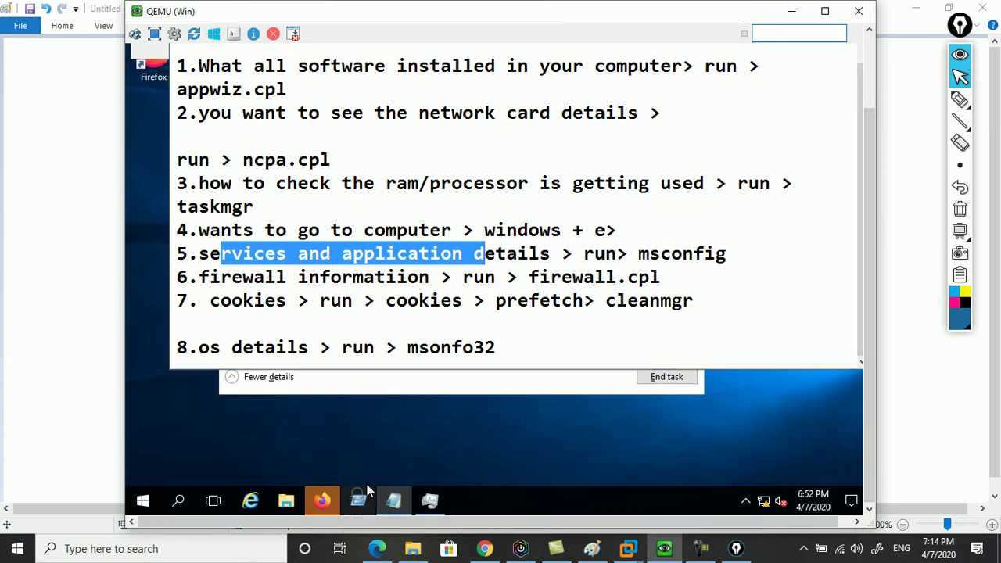
{"action": "key", "text": "super+r"}
{"action": "type", "text": "fi"}
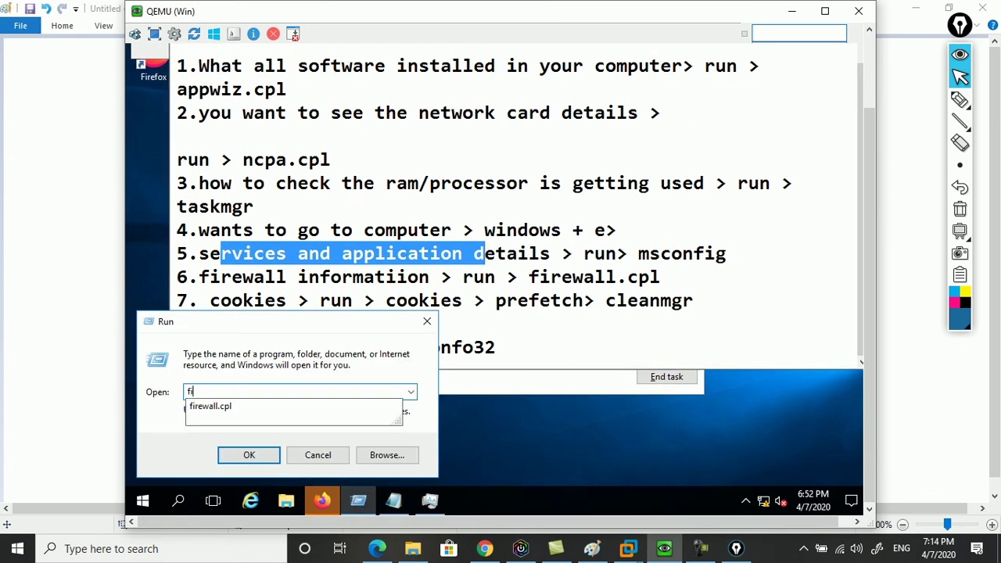
{"action": "type", "text": "rew"}
{"action": "key", "text": "Down"}
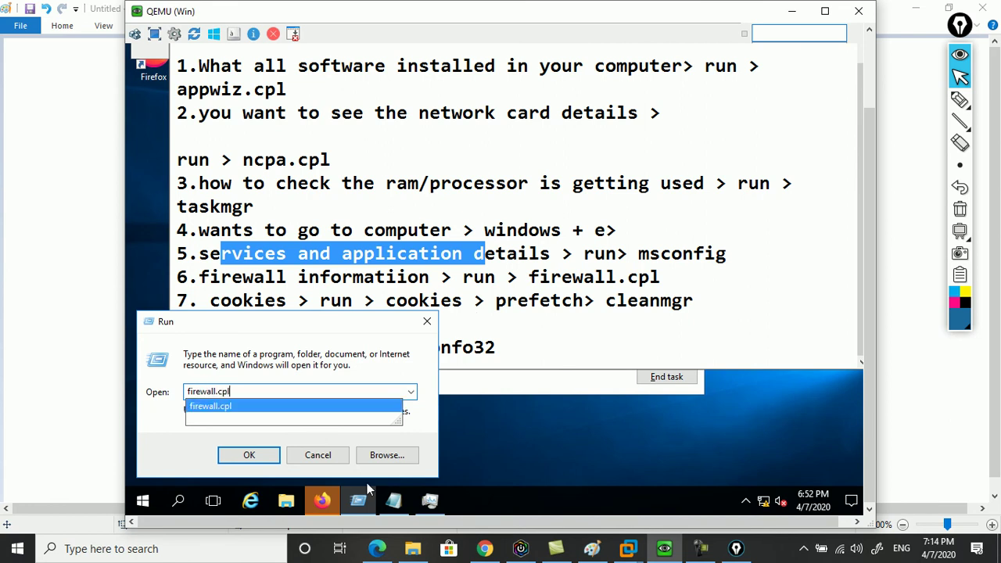
{"action": "key", "text": "Return"}
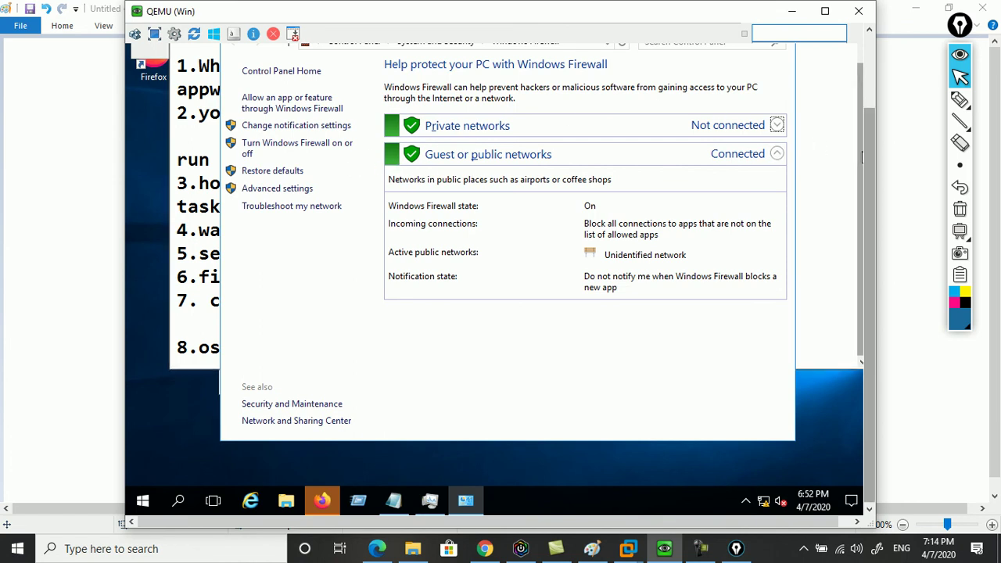
{"action": "scroll", "coordinate": [863, 205], "scroll_direction": "up", "scroll_amount": 2}
{"action": "scroll", "coordinate": [863, 205], "scroll_direction": "up", "scroll_amount": 1}
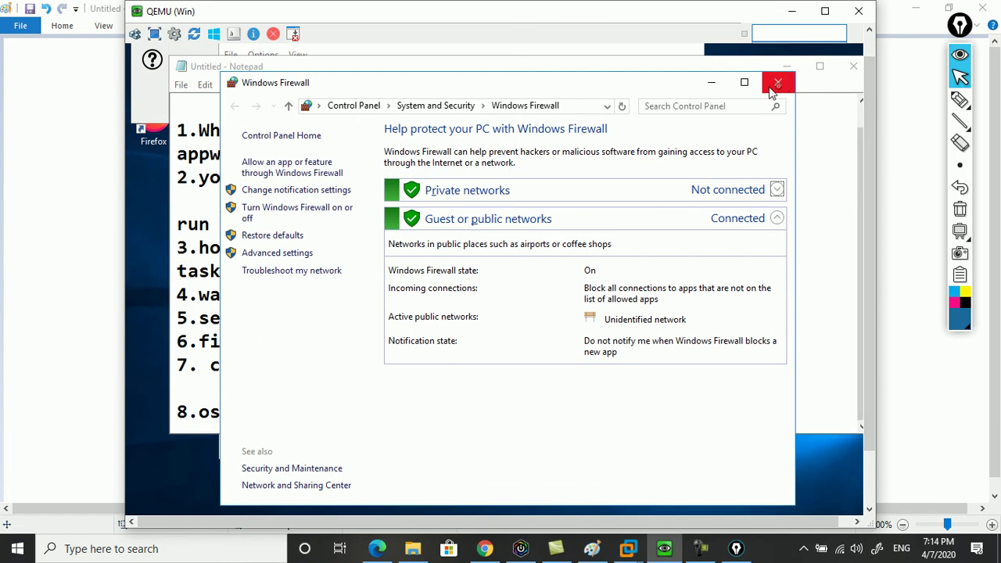
{"action": "left_click", "coordinate": [776, 83]}
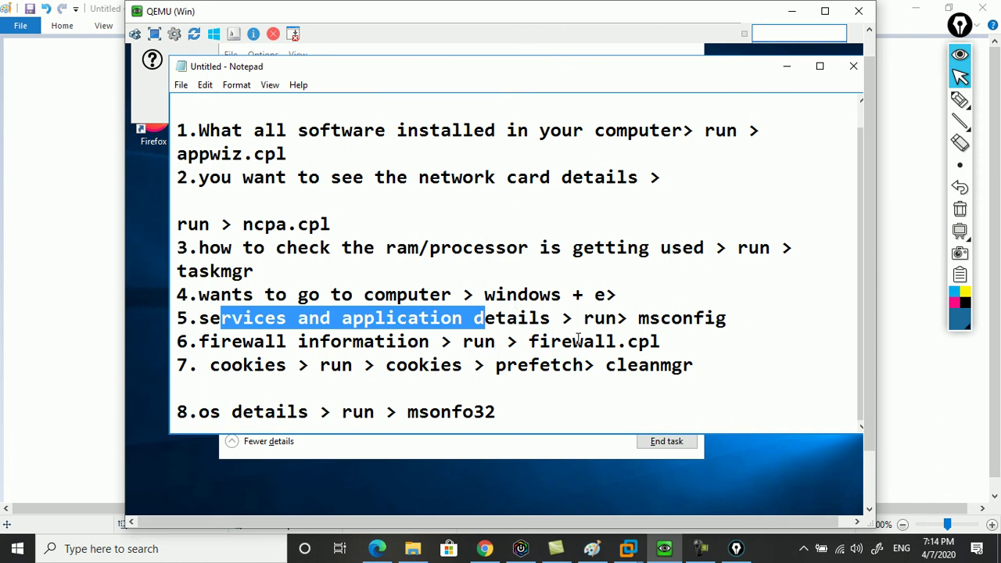
Step: Highlight the firewall.cpl command and the msonfo32 command in the Notepad notes
{"action": "left_click_drag", "start_coordinate": [551, 342], "coordinate": [663, 341]}
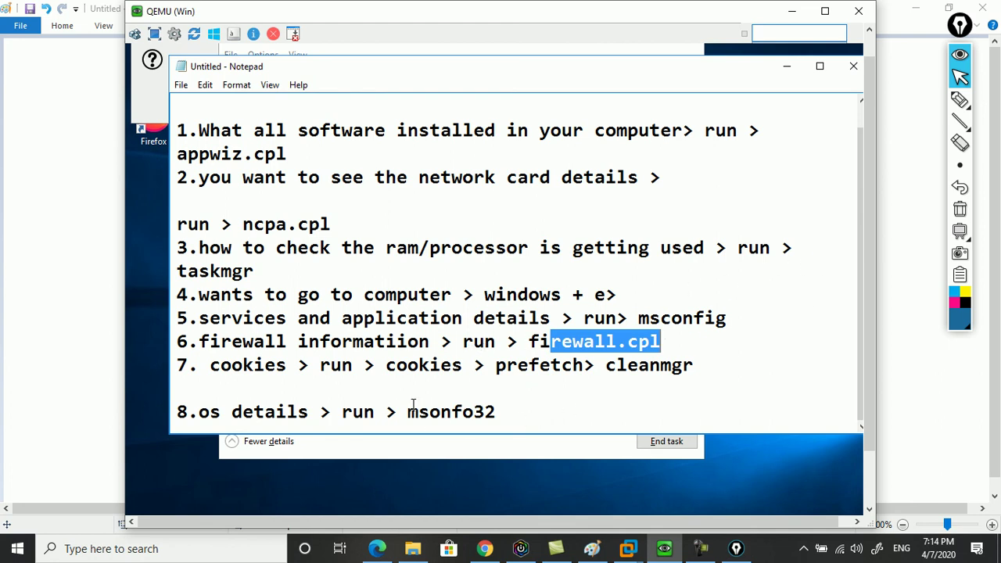
{"action": "left_click_drag", "start_coordinate": [429, 412], "coordinate": [529, 402]}
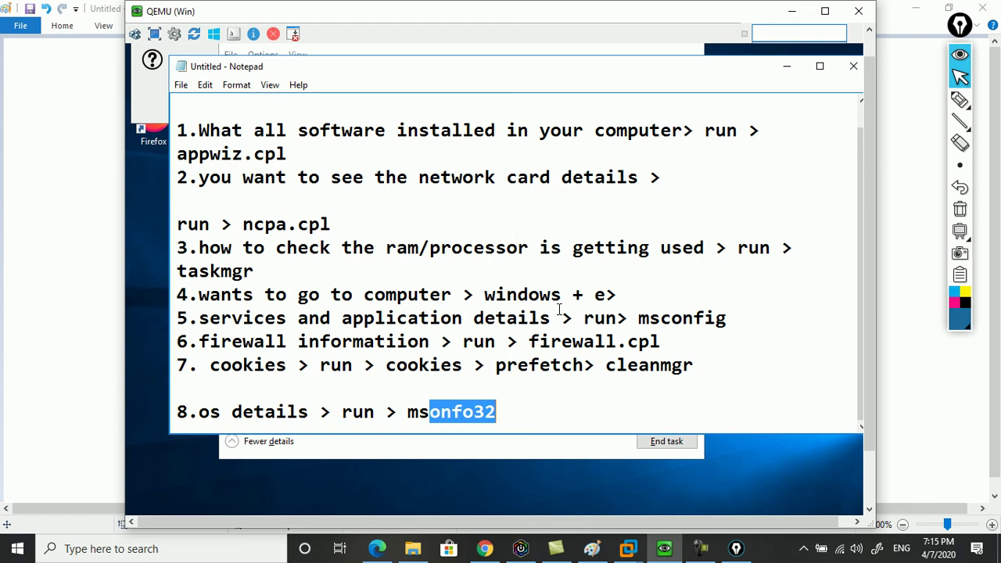
Step: Add the website networkraid.net a few lines below the last entry of the notes
{"action": "left_click", "coordinate": [512, 417]}
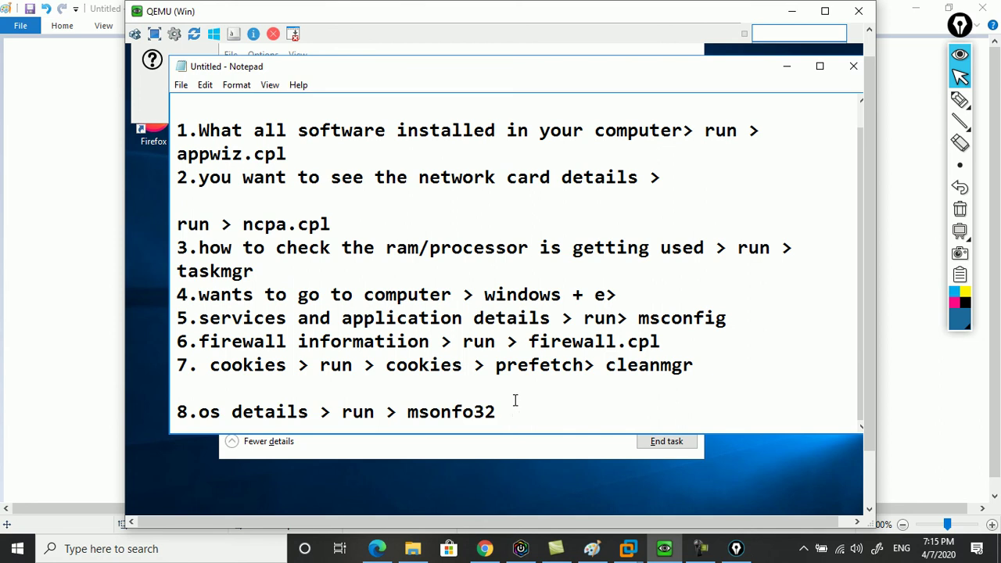
{"action": "key", "text": "Return"}
{"action": "key", "text": "Return"}
{"action": "key", "text": "Return"}
{"action": "type", "text": "networ"}
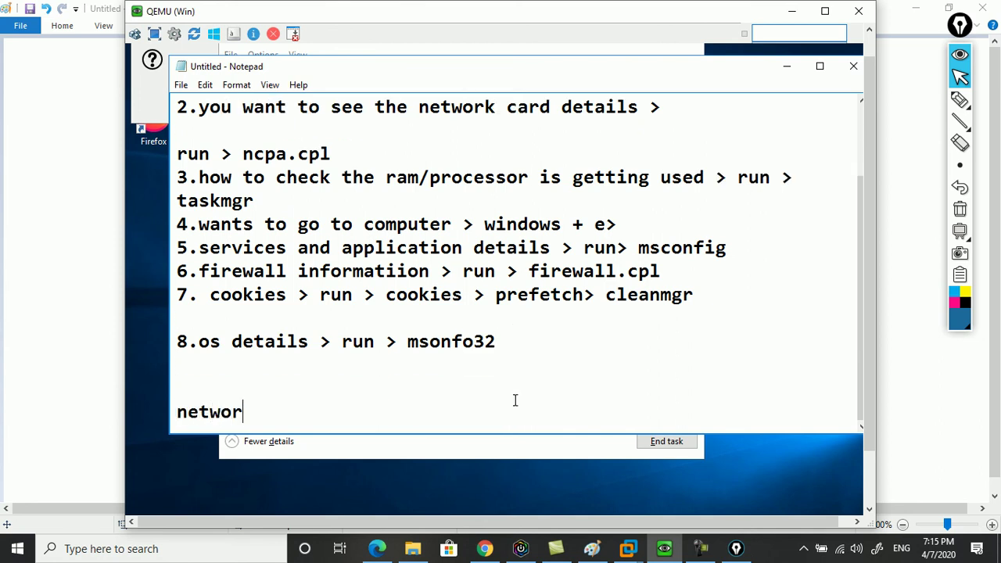
{"action": "type", "text": "kre"}
{"action": "key", "text": "BackSpace"}
{"action": "type", "text": "aid.net"}
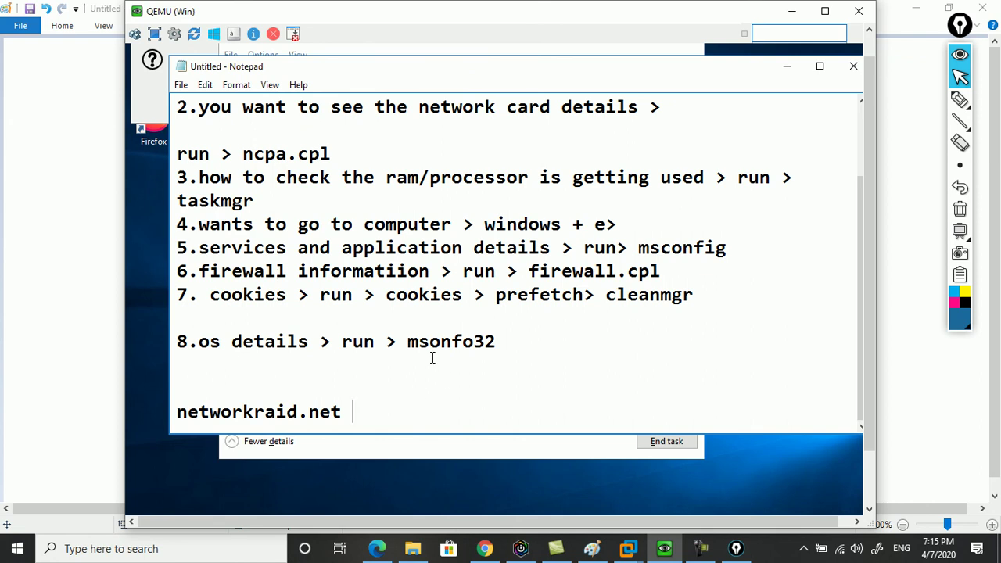
Step: Add the course line "A+ N+ Windows Server , Linux Cisco" below the website, leaving one blank line between
{"action": "key", "text": "Return"}
{"action": "key", "text": "Return"}
{"action": "type", "text": "A+ "}
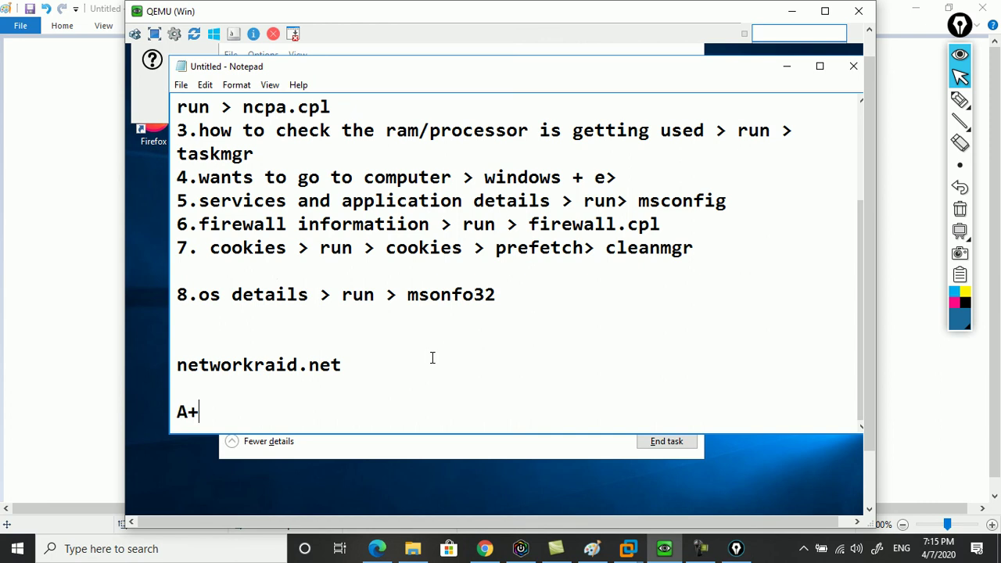
{"action": "type", "text": "N+ Win"}
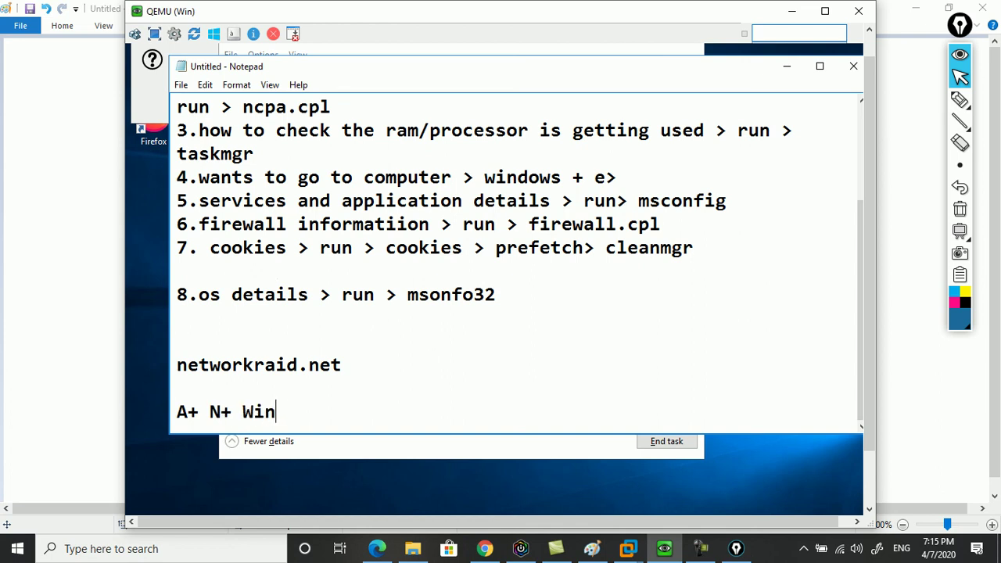
{"action": "type", "text": "dows Server"}
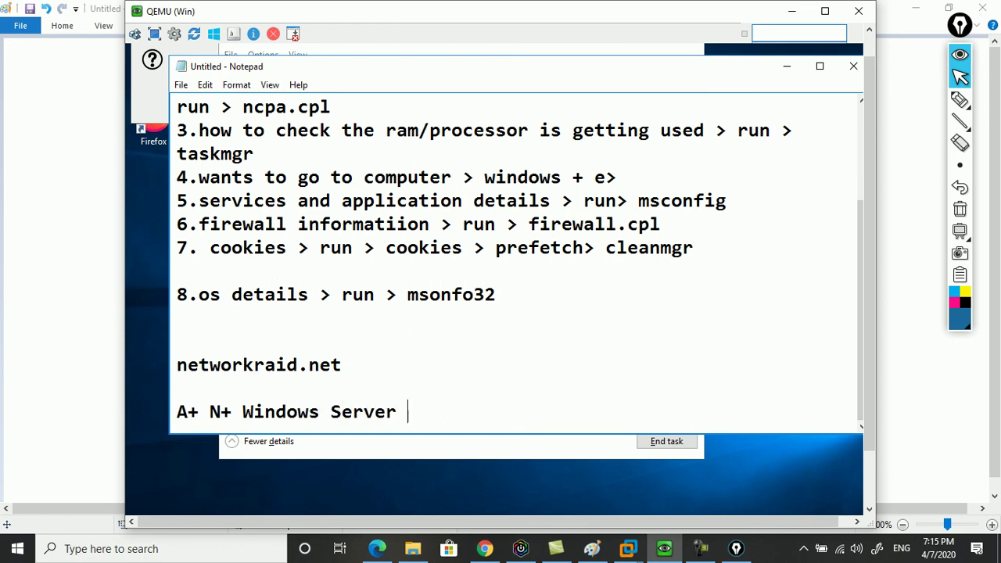
{"action": "type", "text": " , Linux"}
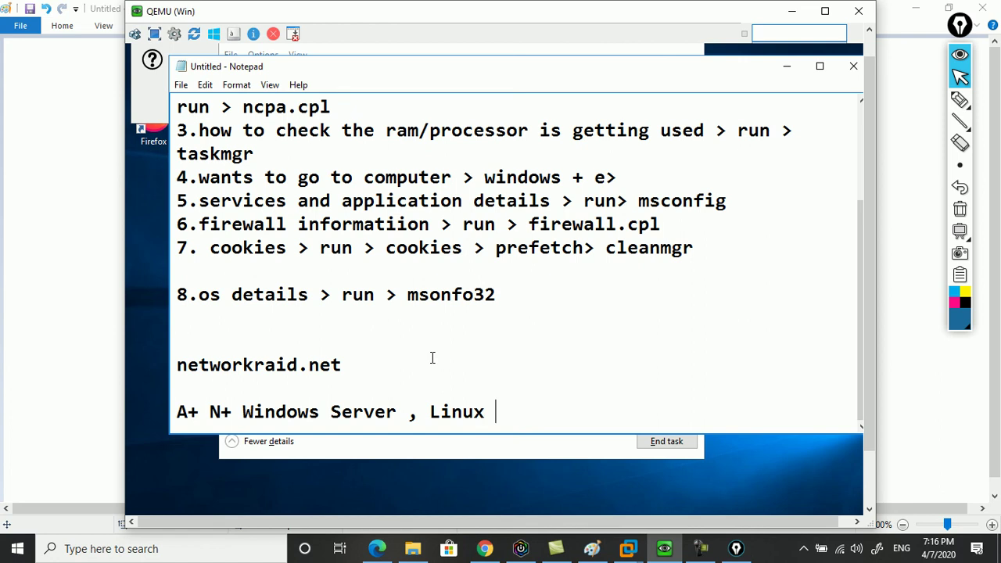
{"action": "type", "text": "Cisco"}
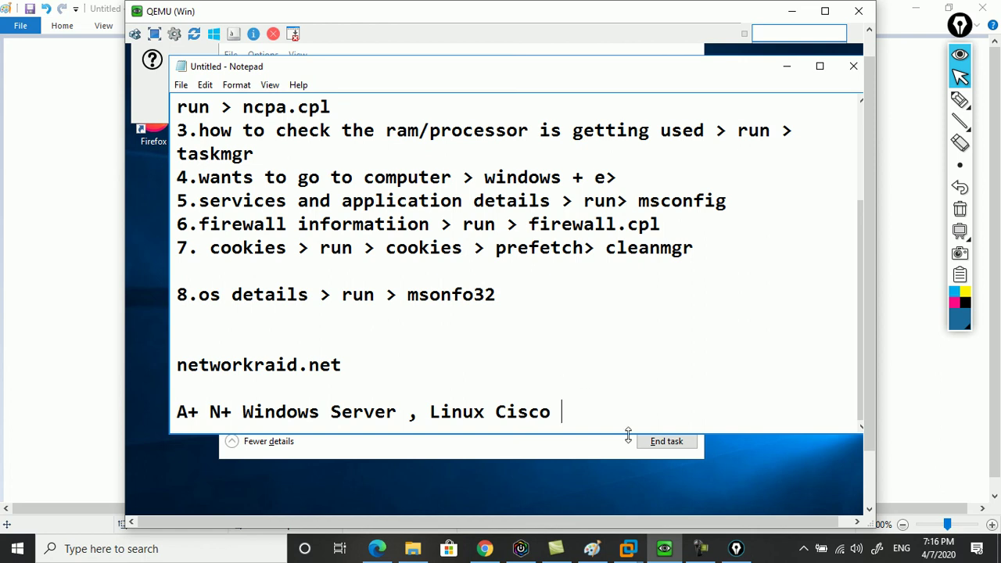
{"action": "left_click", "coordinate": [699, 548]}
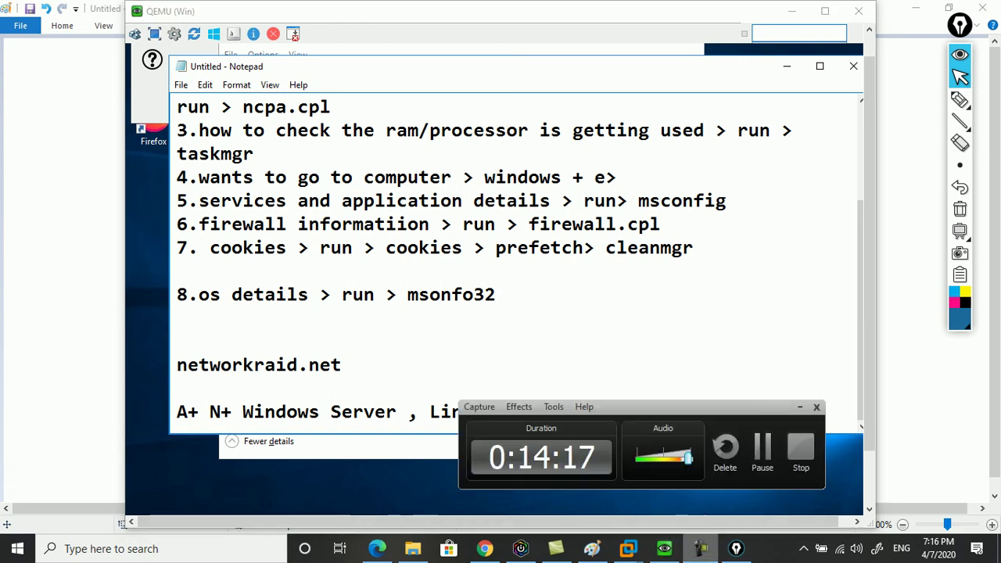